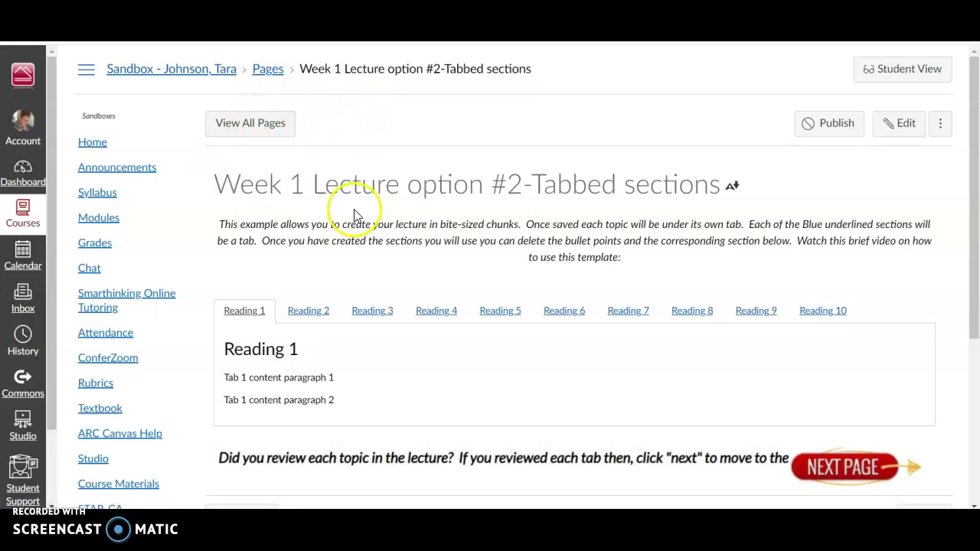
From the All Pages list, duplicate the Week 1 Lecture option #2-Tabbed sections page
{"action": "left_click", "coordinate": [246, 127]}
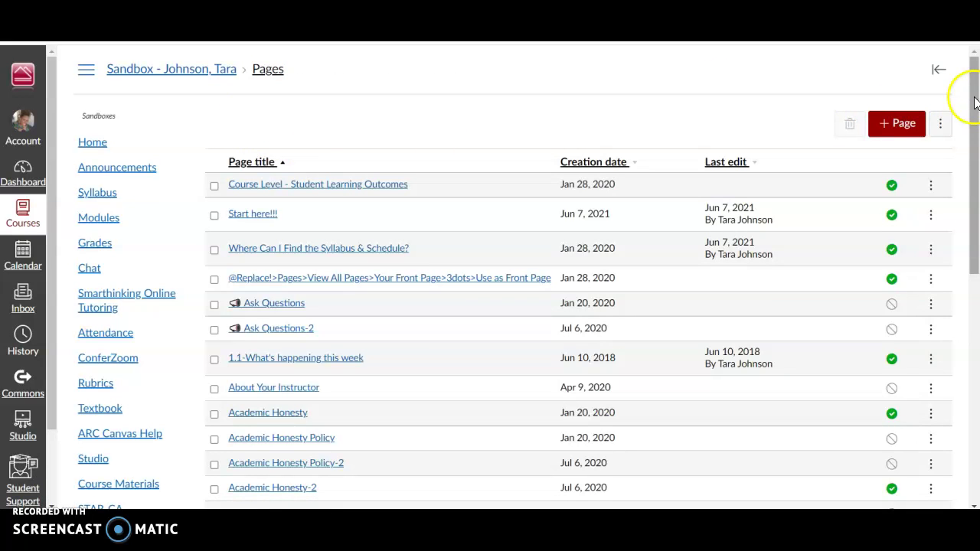
{"action": "left_click_drag", "start_coordinate": [974, 103], "coordinate": [975, 331]}
{"action": "left_click_drag", "start_coordinate": [970, 262], "coordinate": [975, 429]}
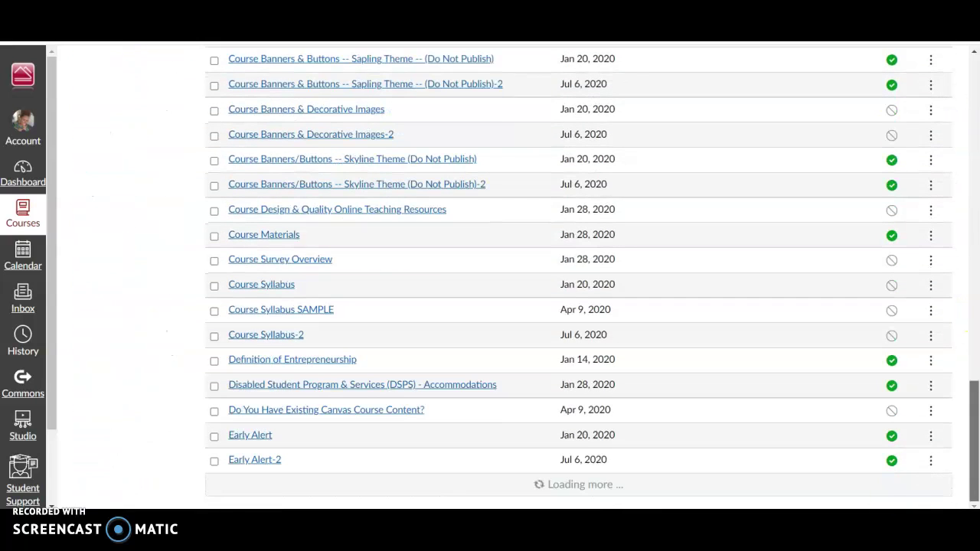
{"action": "left_click_drag", "start_coordinate": [972, 332], "coordinate": [971, 429]}
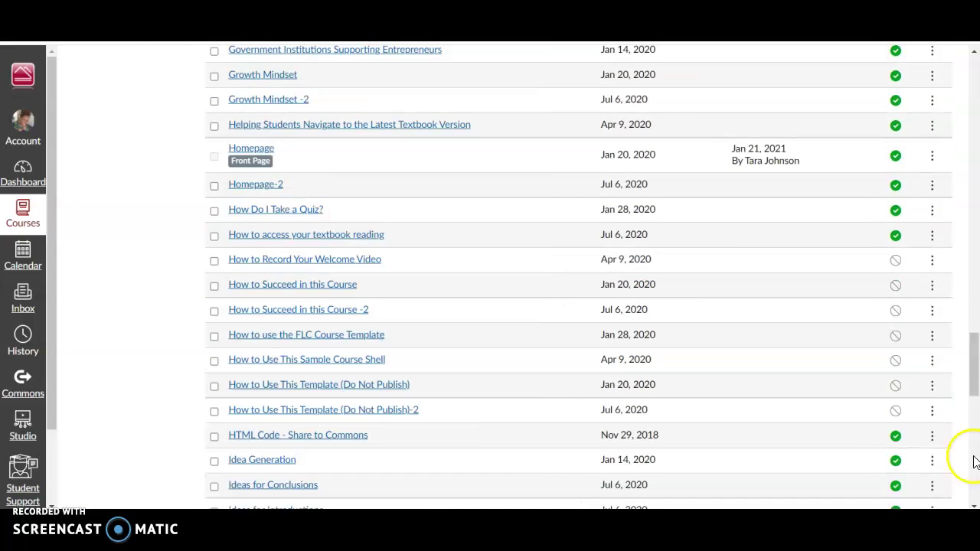
{"action": "left_click_drag", "start_coordinate": [974, 373], "coordinate": [974, 467]}
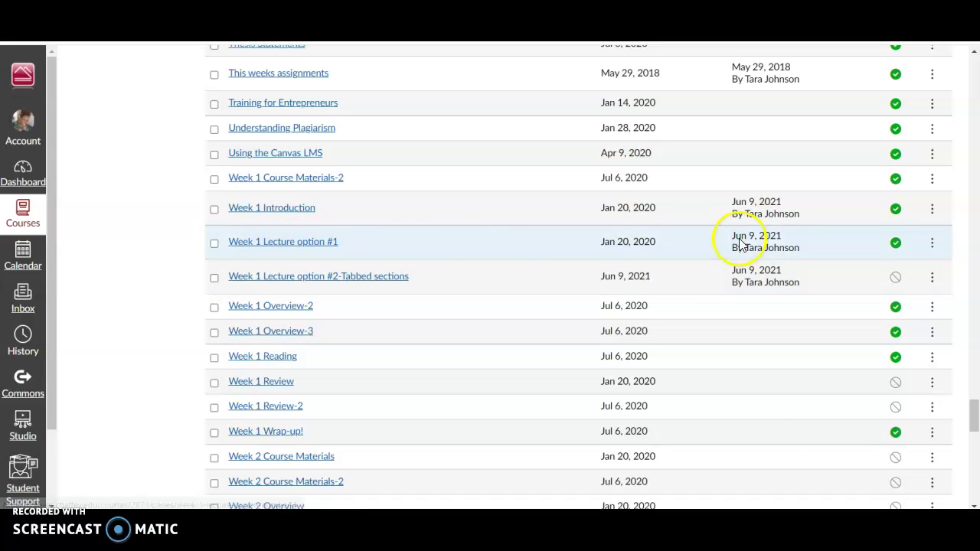
{"action": "left_click", "coordinate": [932, 280]}
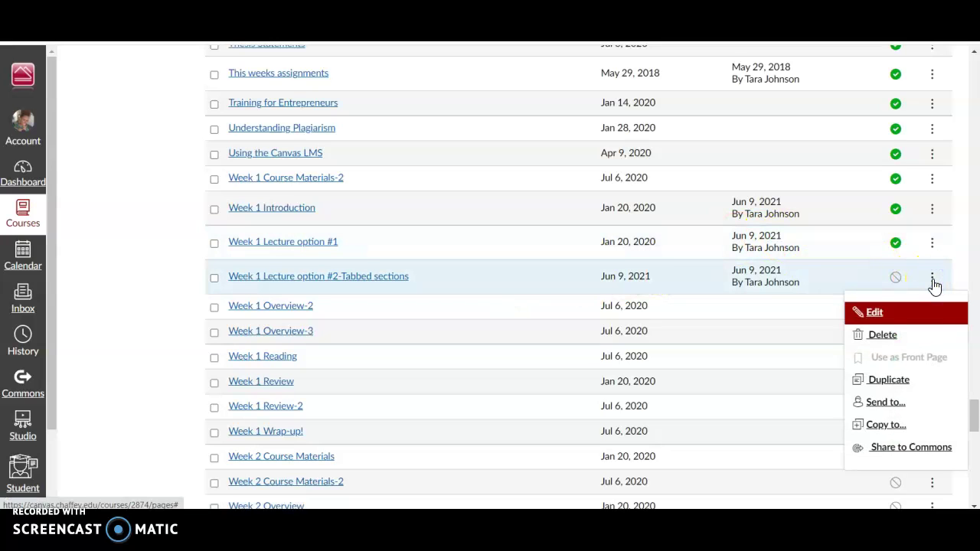
{"action": "left_click", "coordinate": [889, 383]}
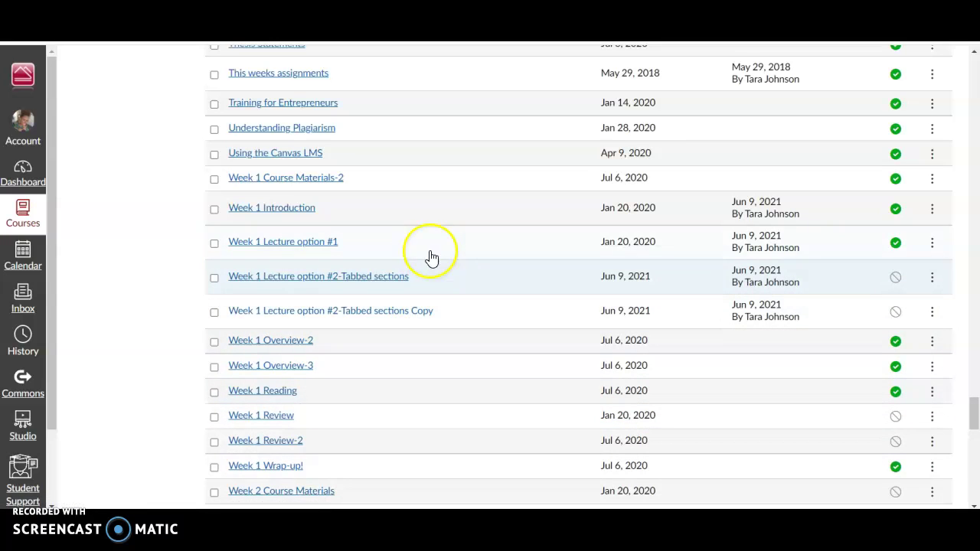
Duplicate the Week 1 Lecture option #1 page, then reopen the Tabbed sections page
{"action": "left_click", "coordinate": [932, 242]}
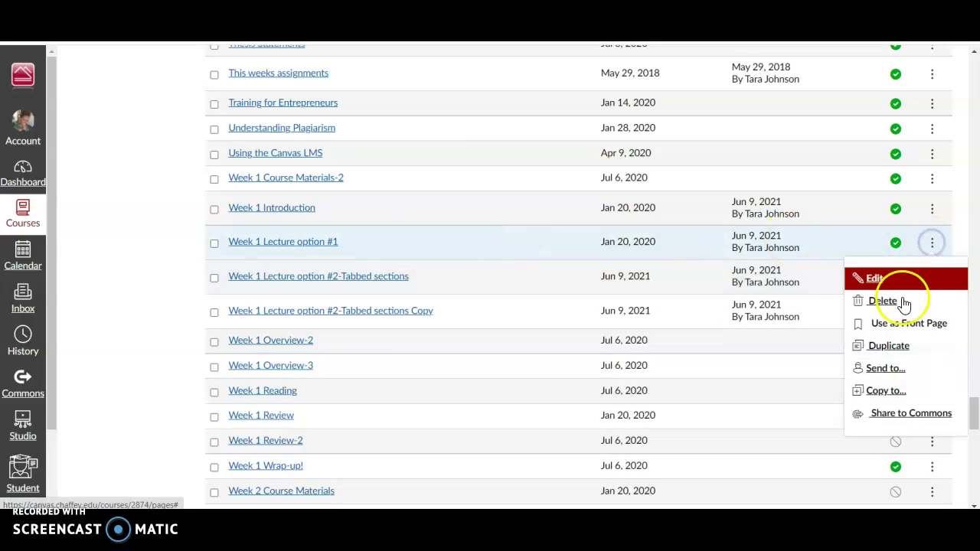
{"action": "left_click", "coordinate": [902, 346]}
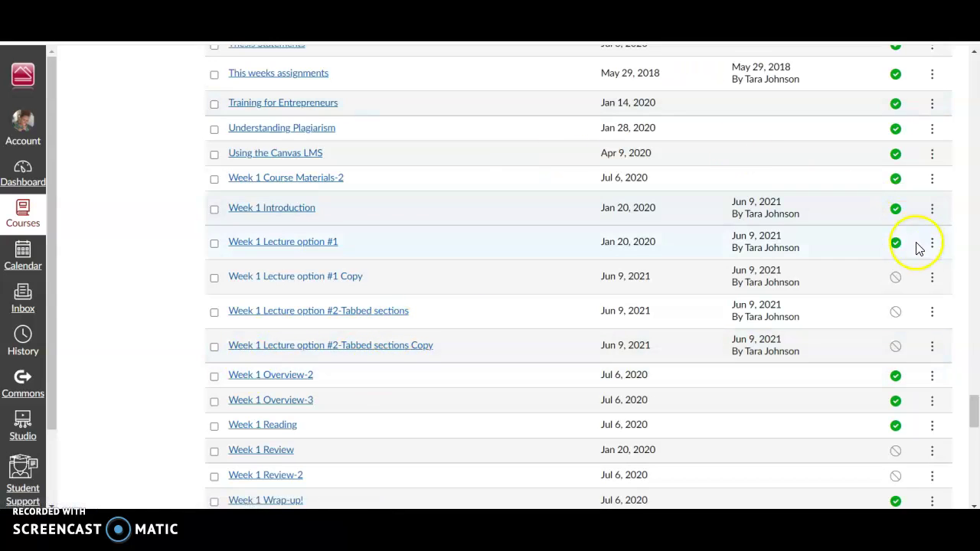
{"action": "left_click", "coordinate": [389, 314]}
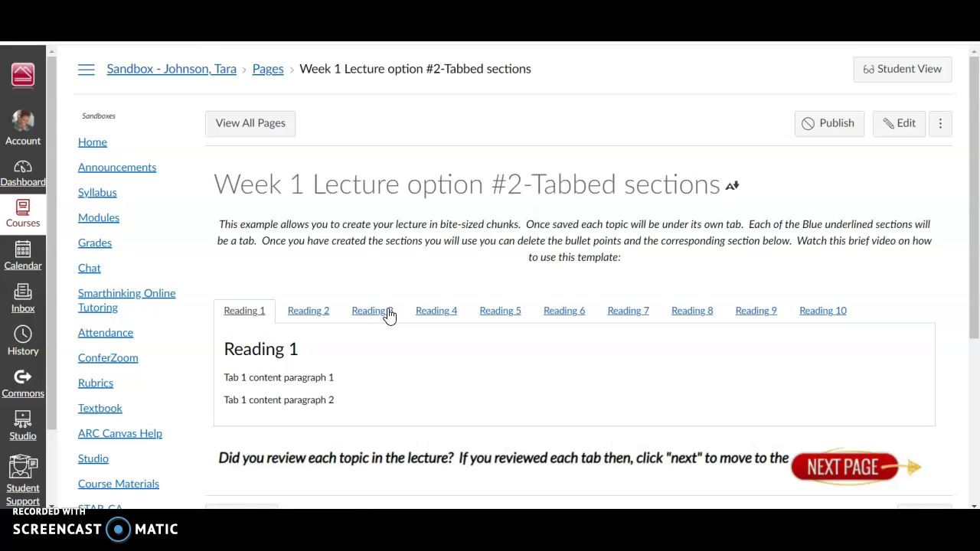
{"action": "left_click", "coordinate": [901, 127]}
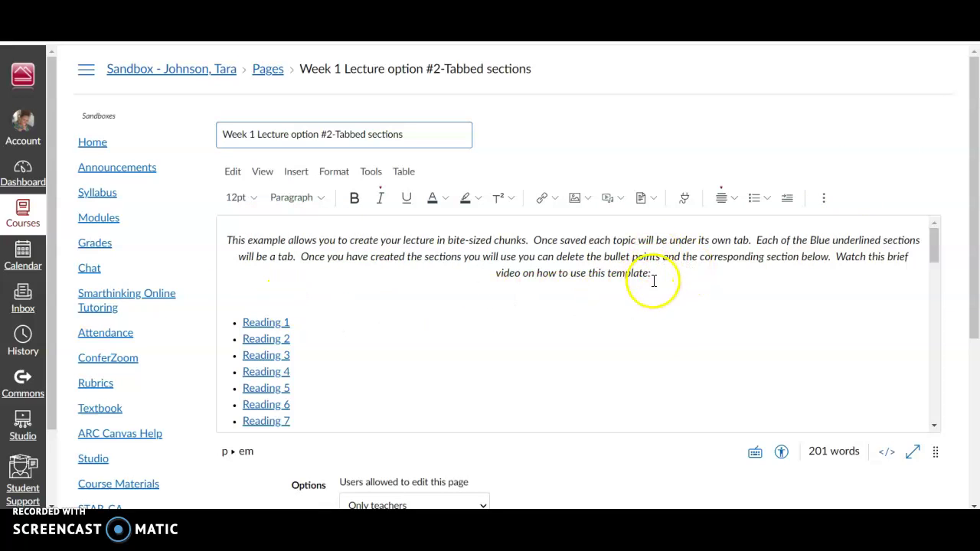
{"action": "left_click_drag", "start_coordinate": [653, 274], "coordinate": [222, 234]}
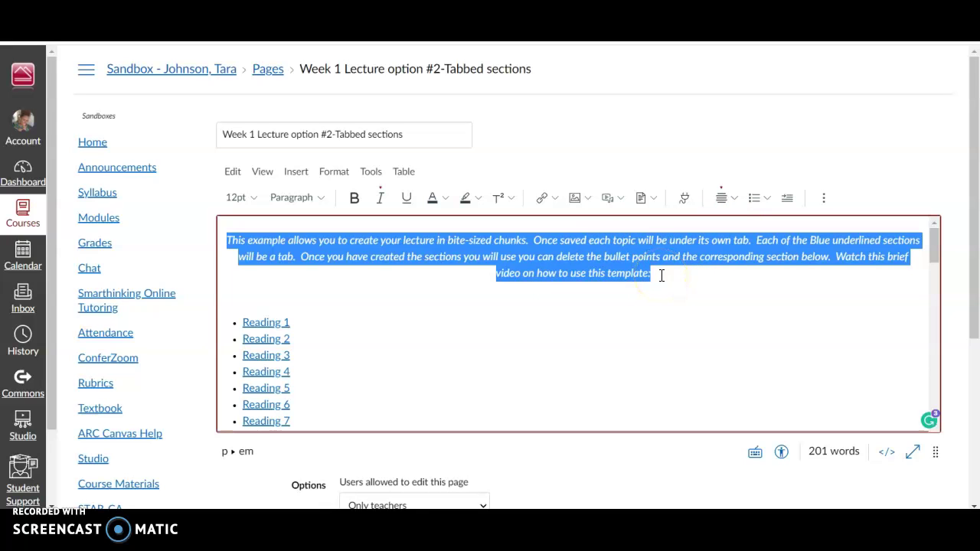
{"action": "right_click", "coordinate": [631, 262]}
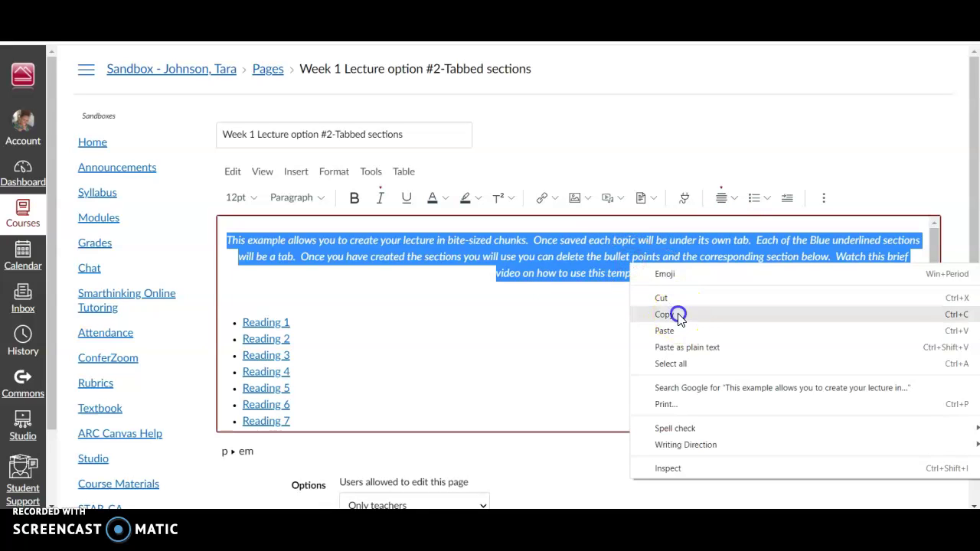
{"action": "left_click", "coordinate": [667, 314]}
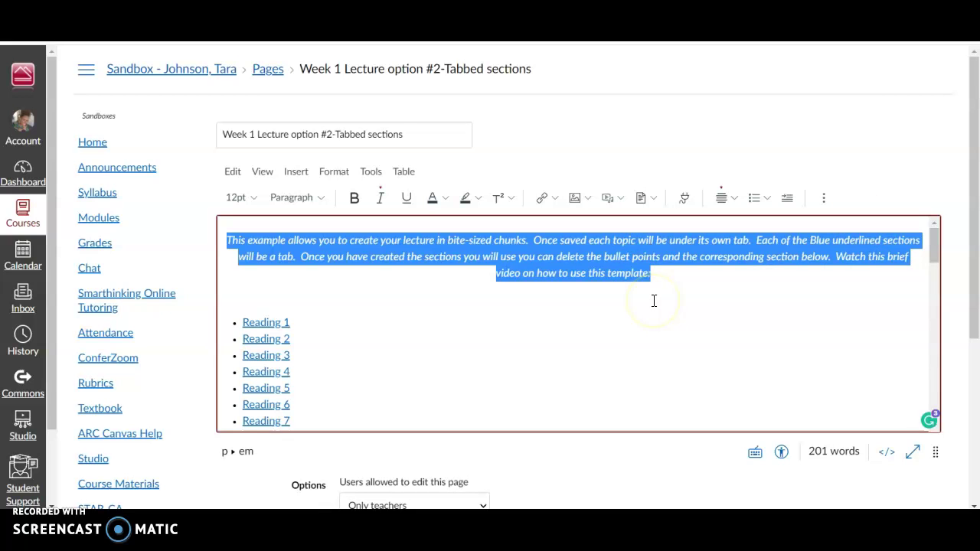
{"action": "key", "text": "Delete"}
{"action": "left_click_drag", "start_coordinate": [970, 212], "coordinate": [970, 358]}
{"action": "left_click", "coordinate": [923, 350]}
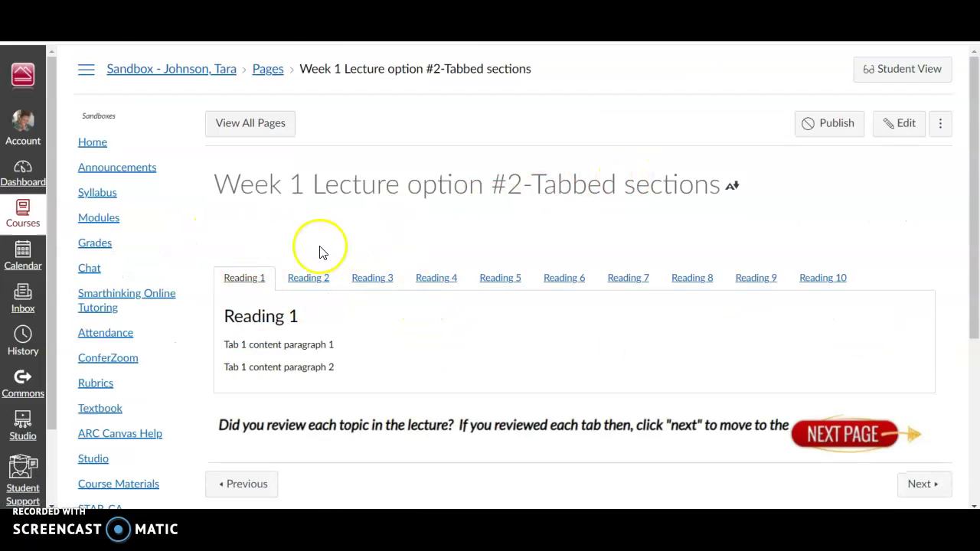
{"action": "left_click", "coordinate": [903, 126]}
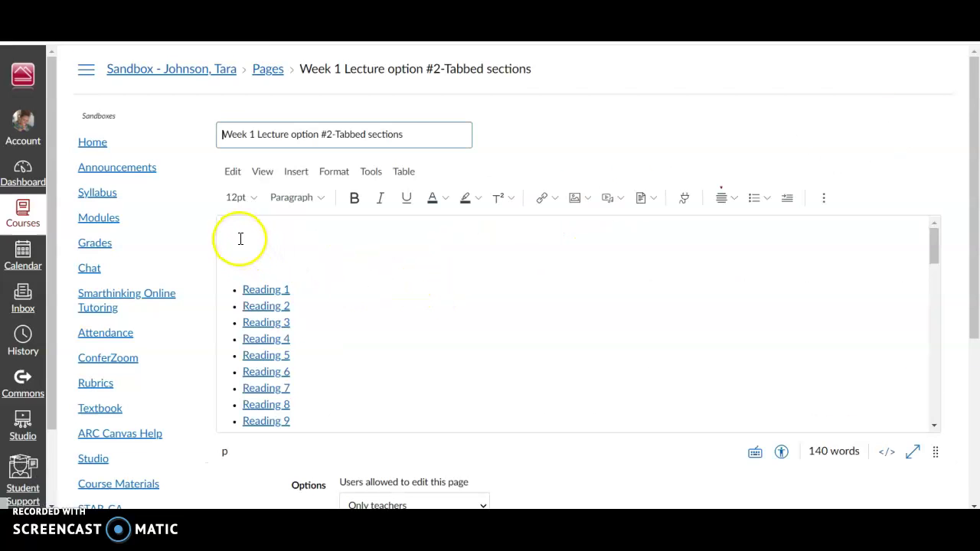
{"action": "right_click", "coordinate": [239, 239]}
{"action": "left_click", "coordinate": [286, 346]}
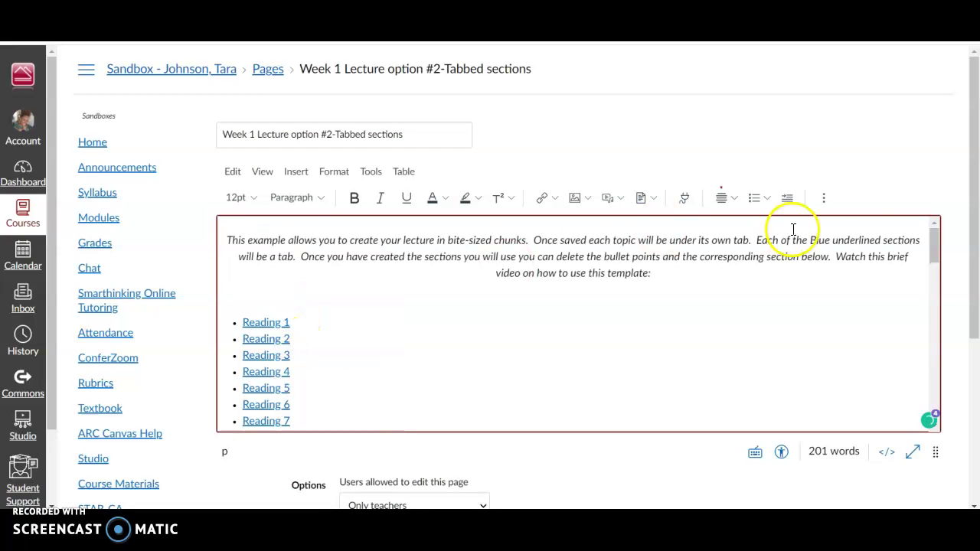
{"action": "scroll", "coordinate": [966, 313], "scroll_direction": "down", "scroll_amount": 2}
{"action": "scroll", "coordinate": [942, 345], "scroll_direction": "down", "scroll_amount": 1}
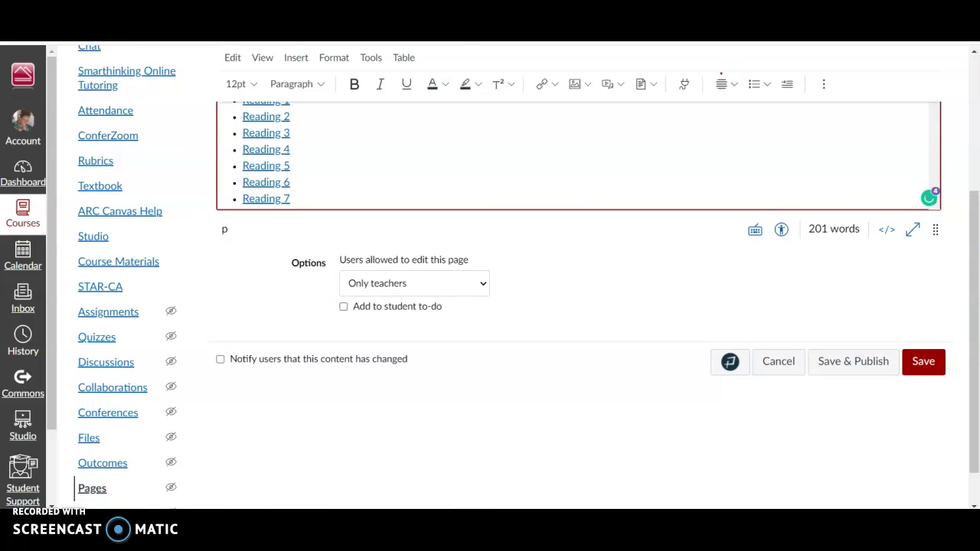
{"action": "left_click", "coordinate": [925, 363]}
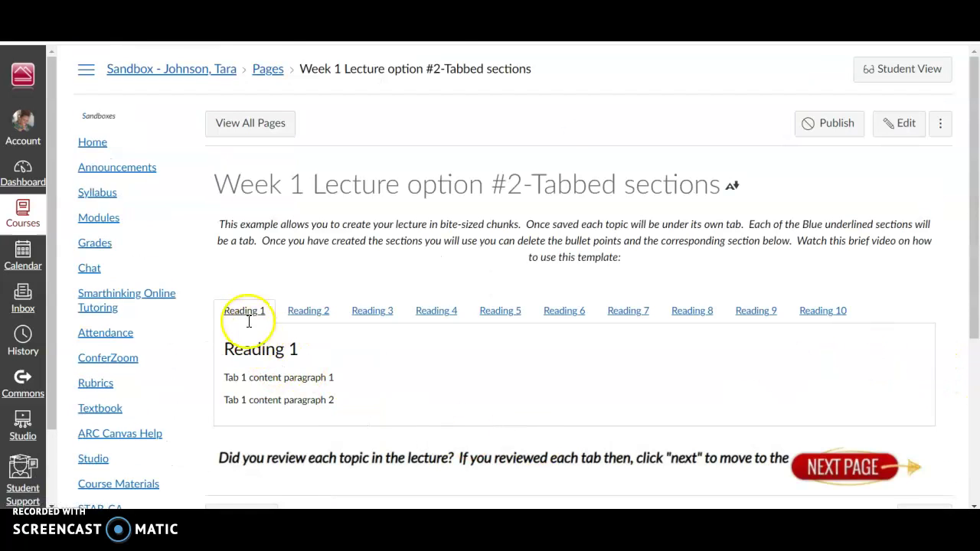
{"action": "left_click", "coordinate": [304, 319]}
{"action": "left_click", "coordinate": [366, 314]}
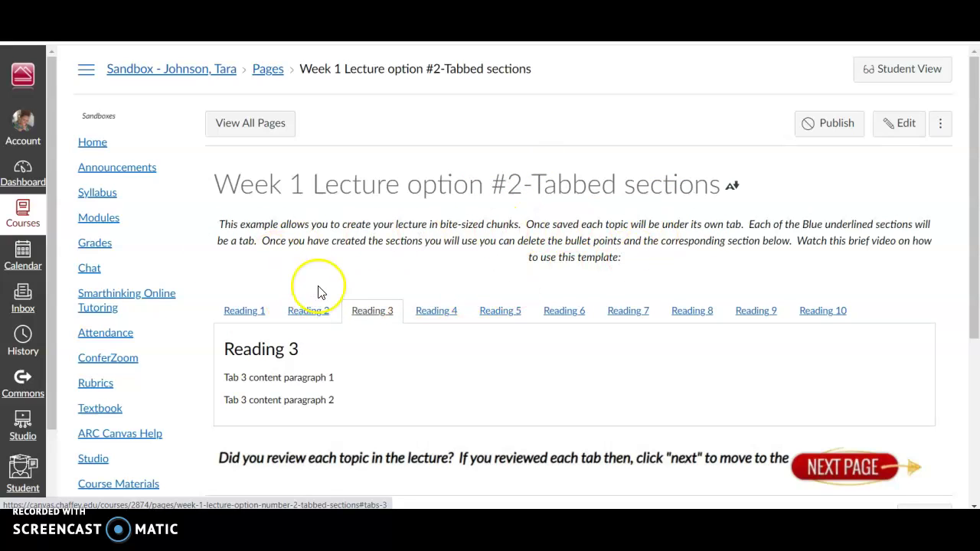
{"action": "left_click", "coordinate": [247, 311]}
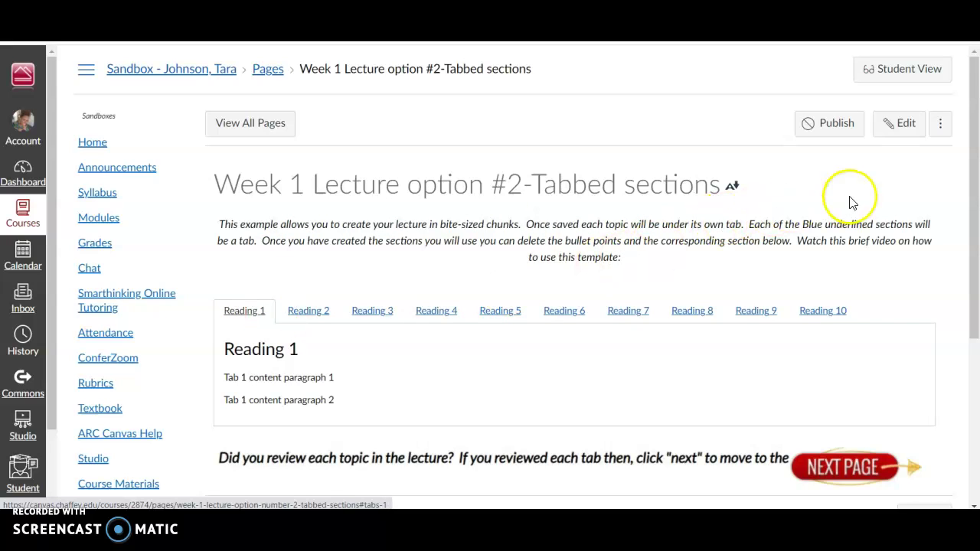
{"action": "left_click", "coordinate": [901, 128]}
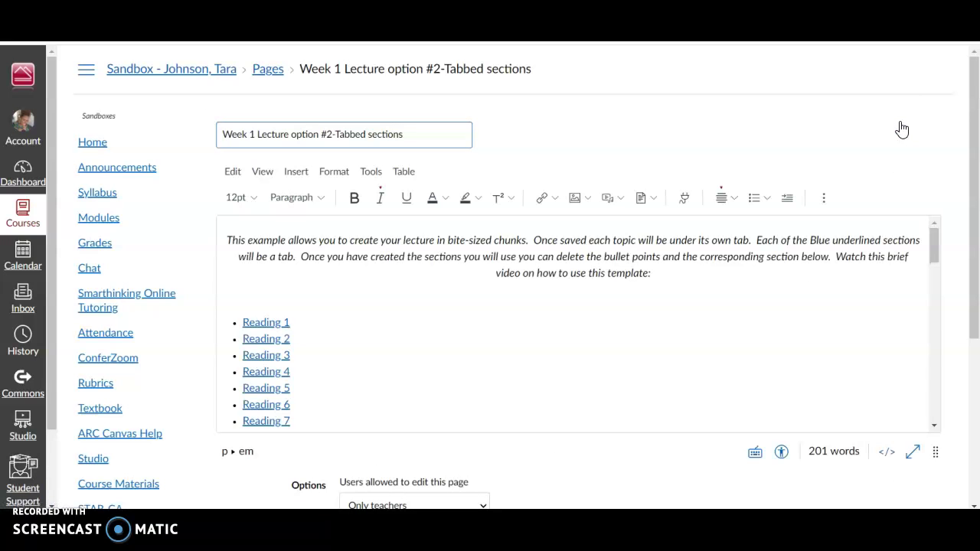
Retype the Reading 1 tab link as 'How it all began'
{"action": "left_click_drag", "start_coordinate": [969, 192], "coordinate": [972, 223]}
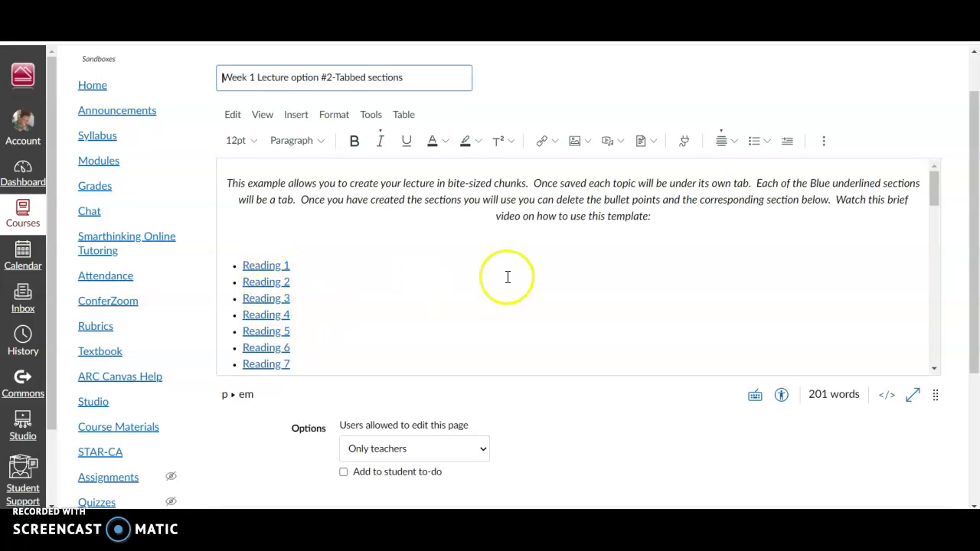
{"action": "left_click_drag", "start_coordinate": [934, 197], "coordinate": [934, 208]}
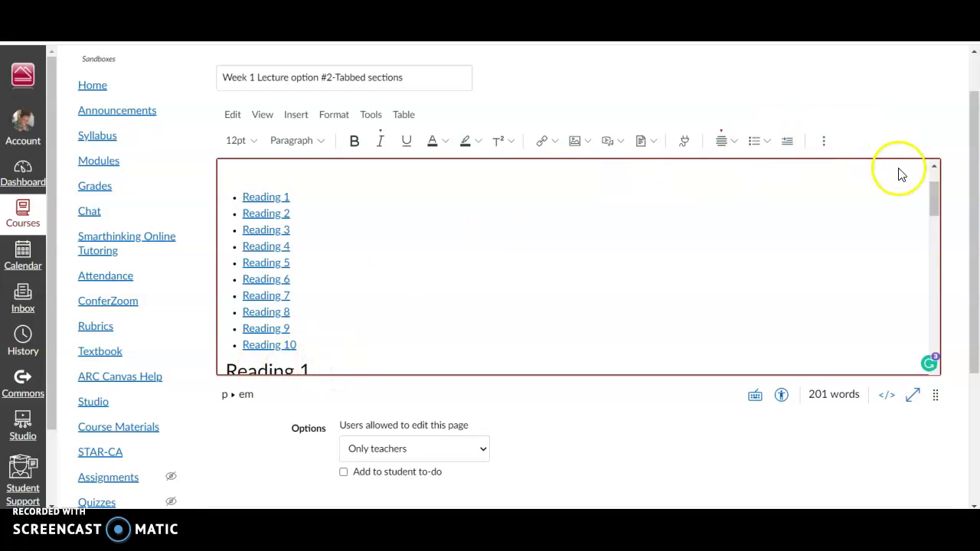
{"action": "mouse_move", "coordinate": [935, 200]}
{"action": "left_mouse_down"}
{"action": "mouse_move", "coordinate": [935, 222]}
{"action": "mouse_move", "coordinate": [928, 195]}
{"action": "left_mouse_up"}
{"action": "left_click_drag", "start_coordinate": [298, 256], "coordinate": [264, 256]}
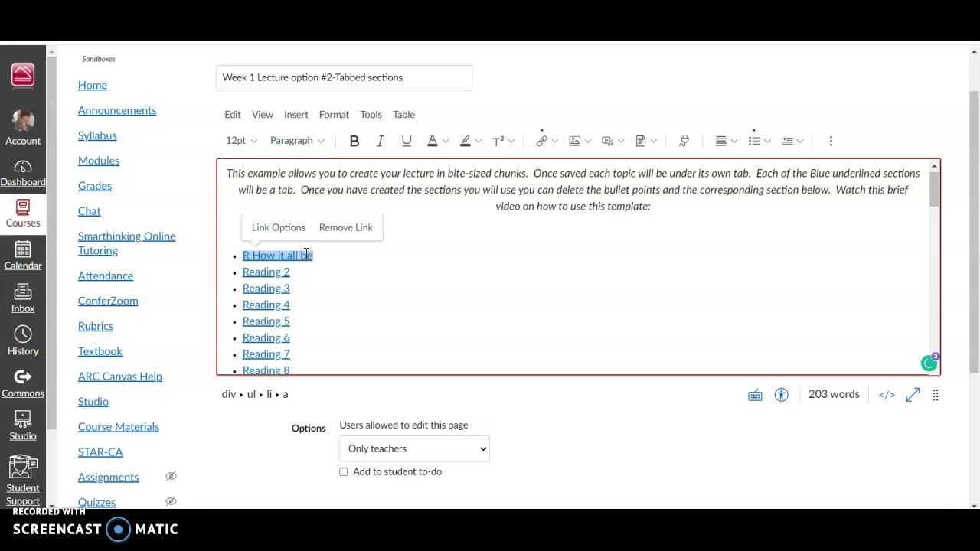
{"action": "left_click", "coordinate": [327, 272]}
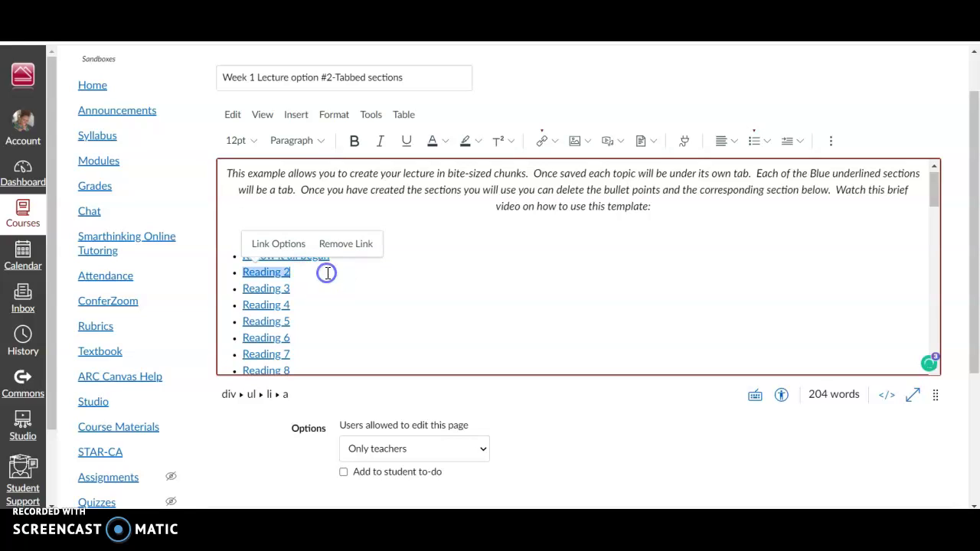
{"action": "left_click", "coordinate": [406, 274]}
{"action": "left_click", "coordinate": [254, 207]}
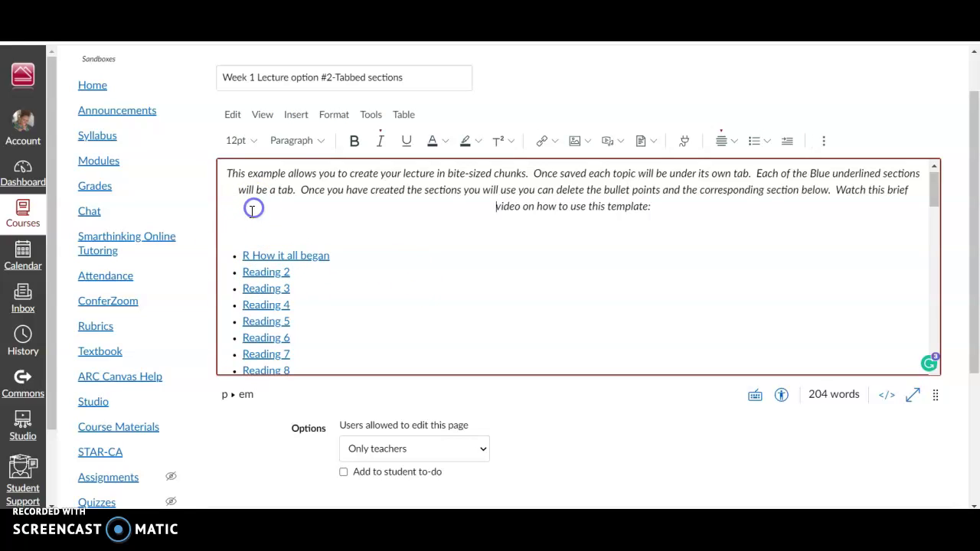
{"action": "left_click", "coordinate": [254, 257]}
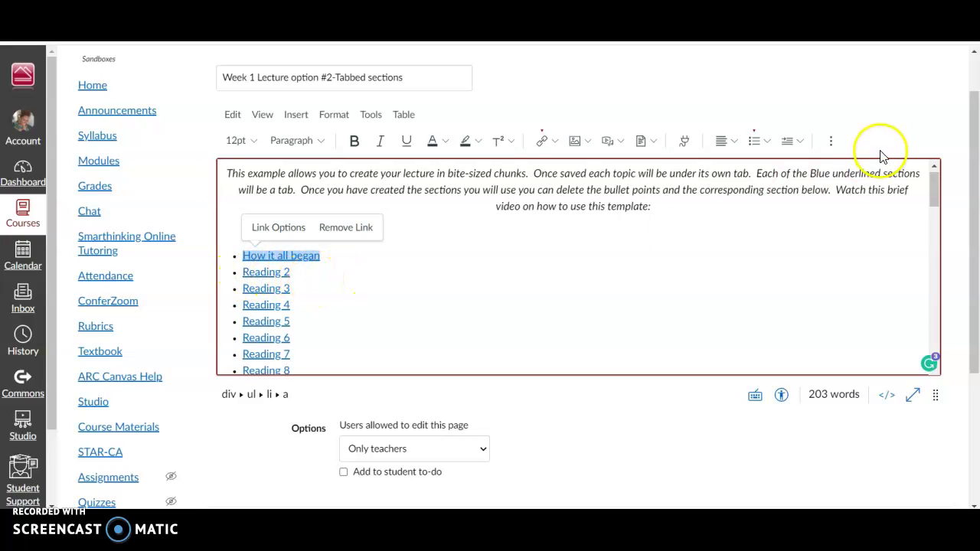
Retype the Reading 1 section heading as 'How it all began' and save the page
{"action": "left_click_drag", "start_coordinate": [932, 189], "coordinate": [932, 199]}
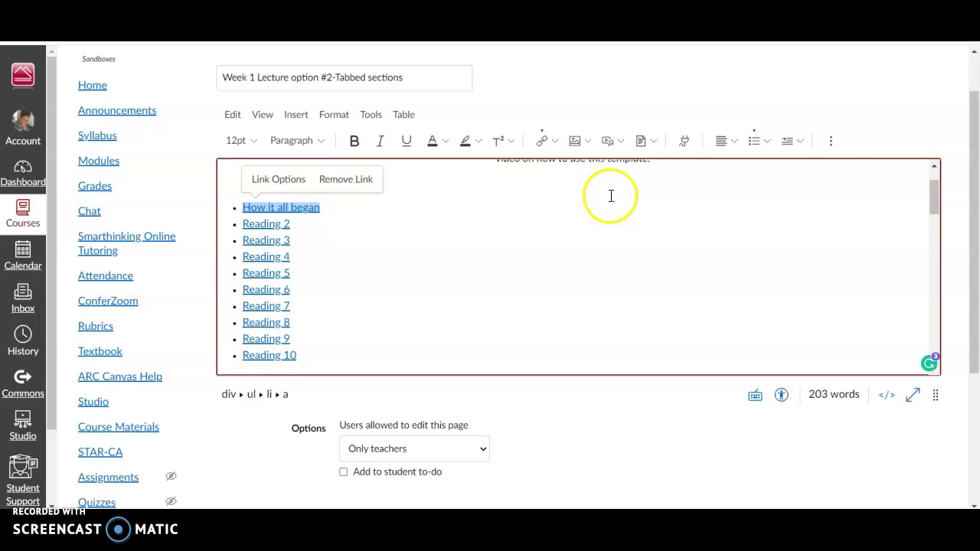
{"action": "left_click_drag", "start_coordinate": [934, 191], "coordinate": [940, 207]}
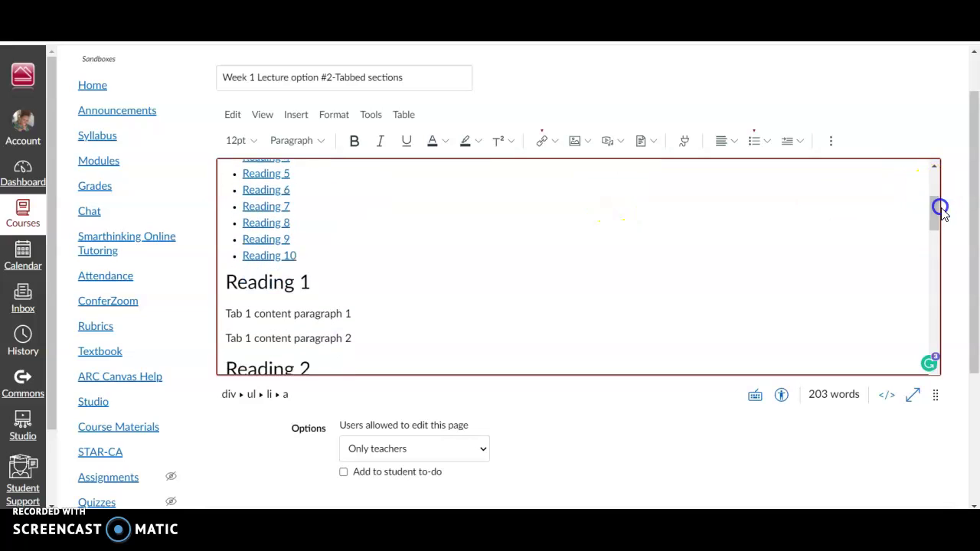
{"action": "left_click_drag", "start_coordinate": [311, 282], "coordinate": [221, 282]}
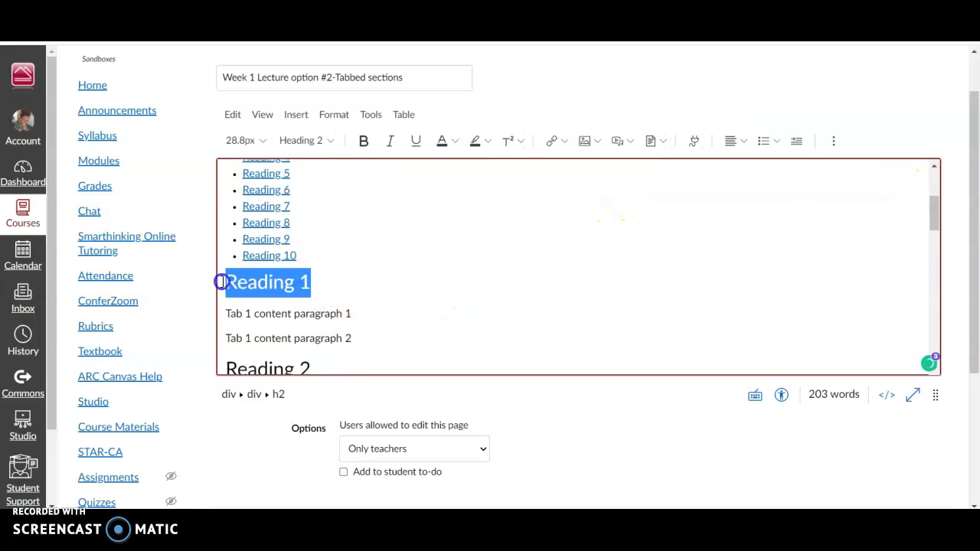
{"action": "type", "text": "How it all began"}
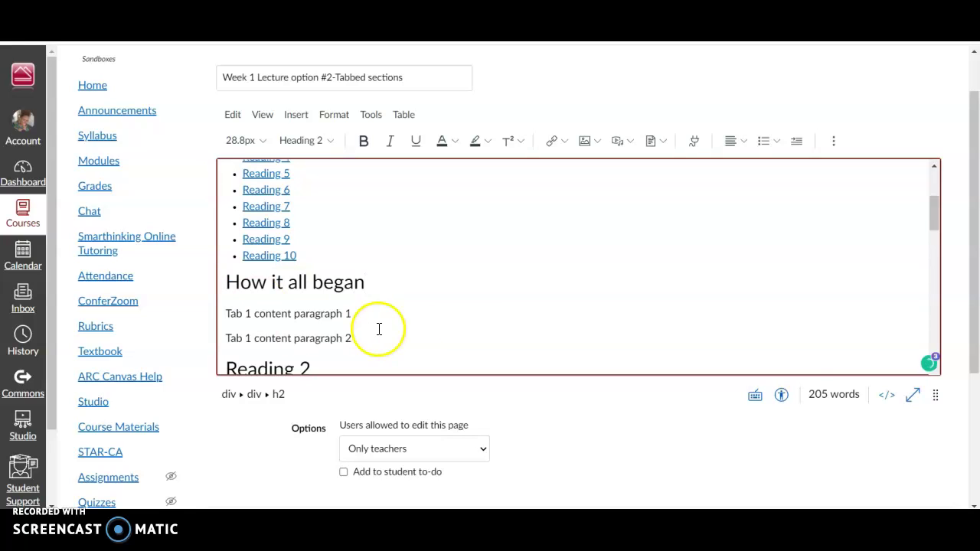
{"action": "left_click_drag", "start_coordinate": [972, 243], "coordinate": [974, 329]}
{"action": "left_click", "coordinate": [925, 389]}
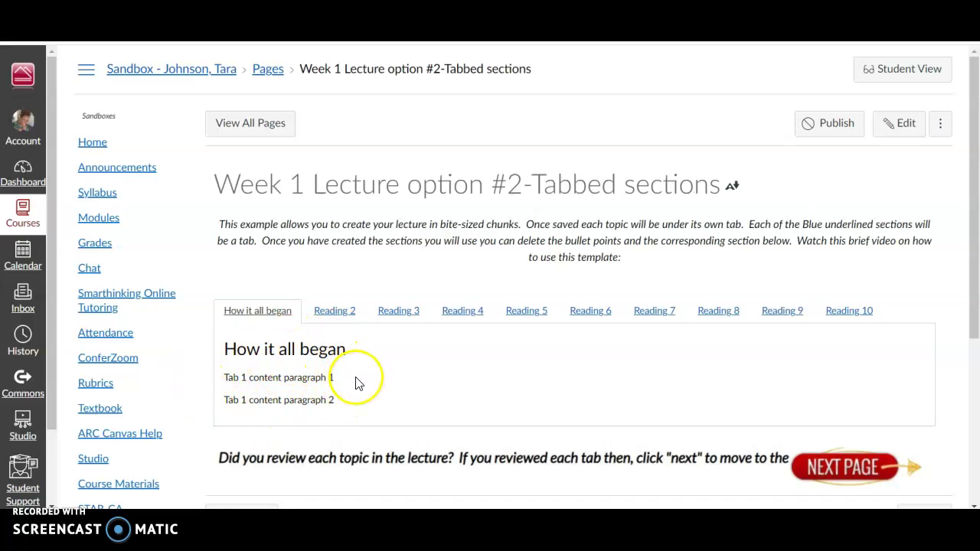
Edit the Tabbed sections page and bring the Tab 1 content paragraphs 1 and 2 into view
{"action": "left_click", "coordinate": [906, 130]}
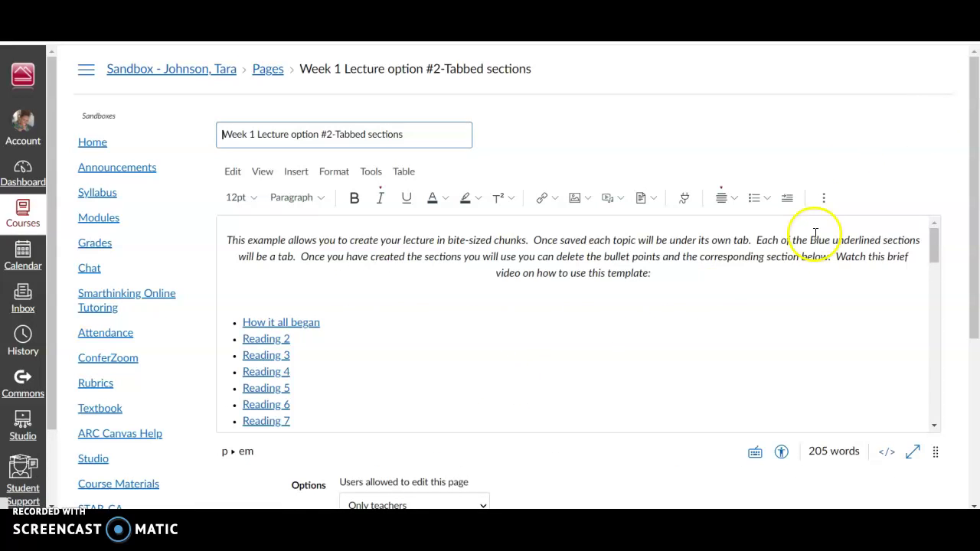
{"action": "left_click_drag", "start_coordinate": [936, 239], "coordinate": [937, 281]}
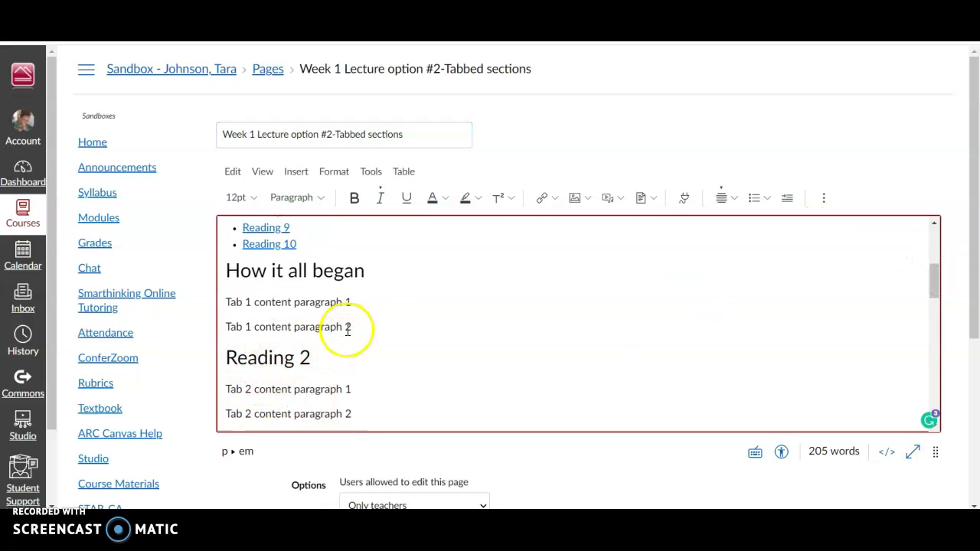
{"action": "left_click_drag", "start_coordinate": [354, 302], "coordinate": [226, 301]}
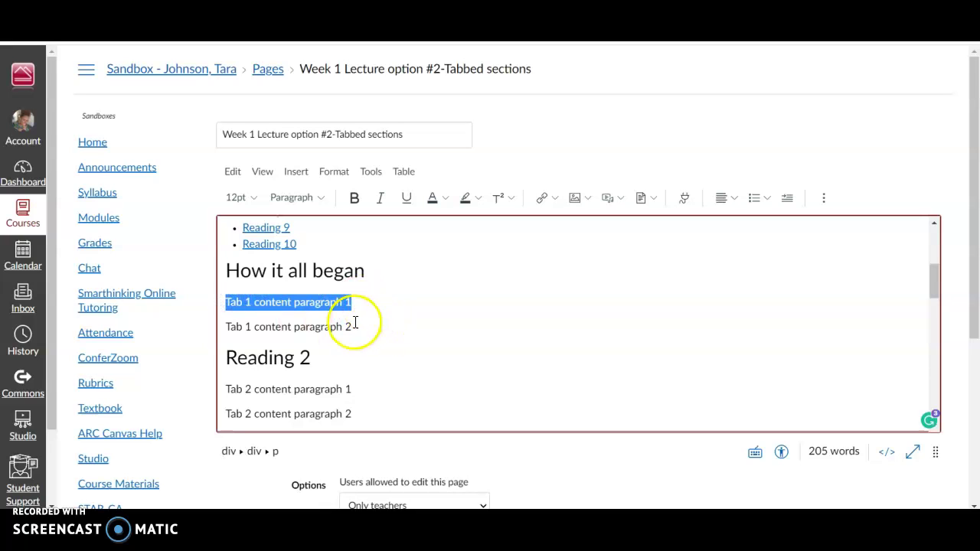
{"action": "left_click_drag", "start_coordinate": [364, 328], "coordinate": [238, 324]}
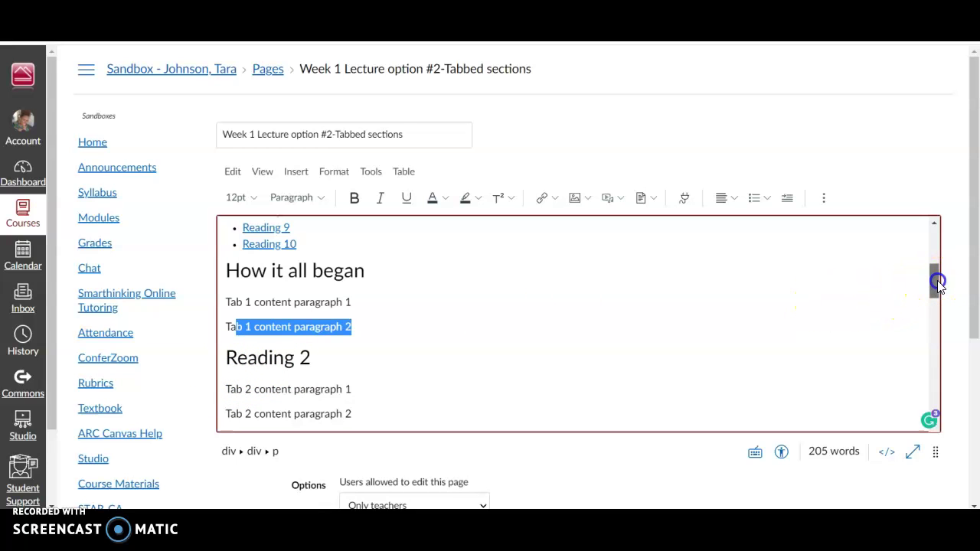
{"action": "mouse_move", "coordinate": [937, 283]}
{"action": "left_mouse_down"}
{"action": "mouse_move", "coordinate": [935, 304]}
{"action": "mouse_move", "coordinate": [918, 247]}
{"action": "mouse_move", "coordinate": [921, 276]}
{"action": "left_mouse_up"}
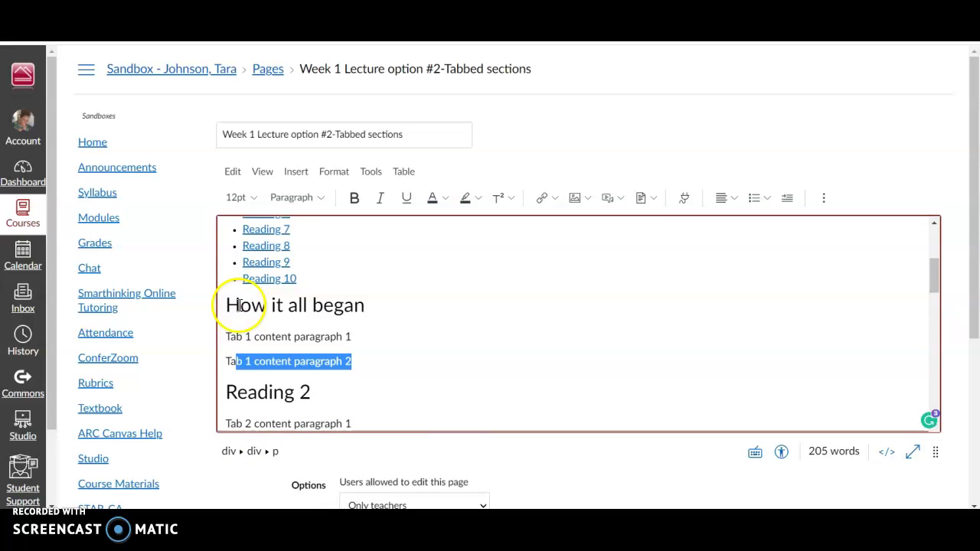
Insert a Course Images photo after Tab 1 content paragraph 1 in How it all began
{"action": "left_click", "coordinate": [357, 336]}
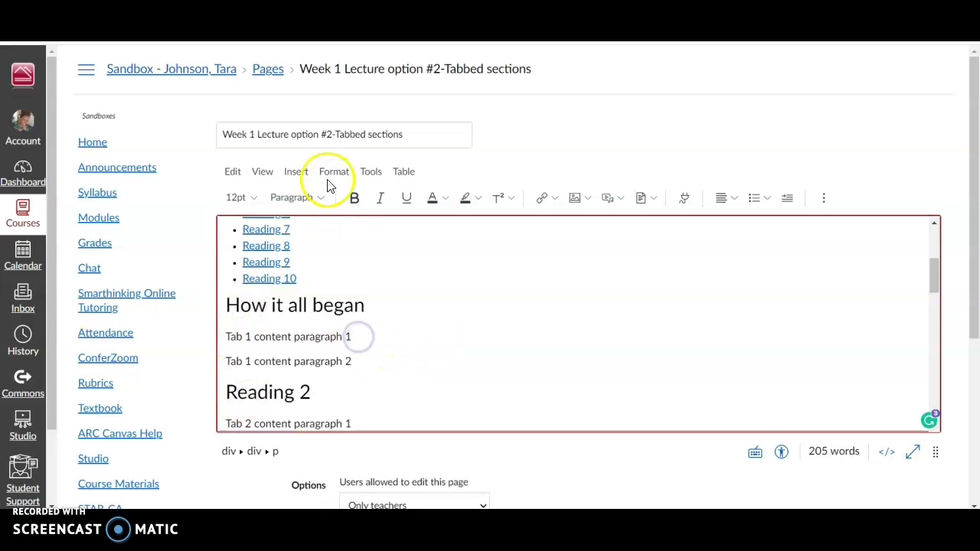
{"action": "left_click", "coordinate": [297, 171]}
{"action": "mouse_move", "coordinate": [325, 221]}
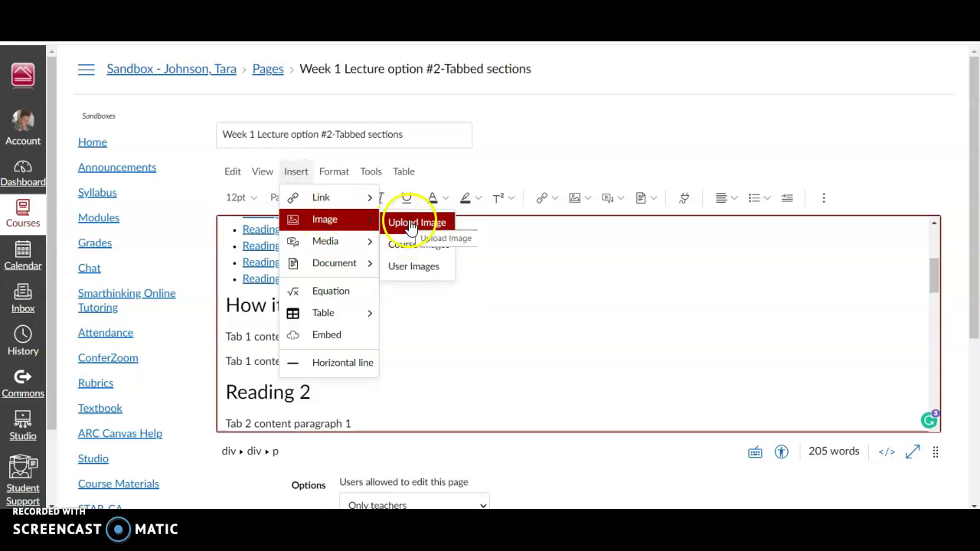
{"action": "left_click", "coordinate": [410, 244]}
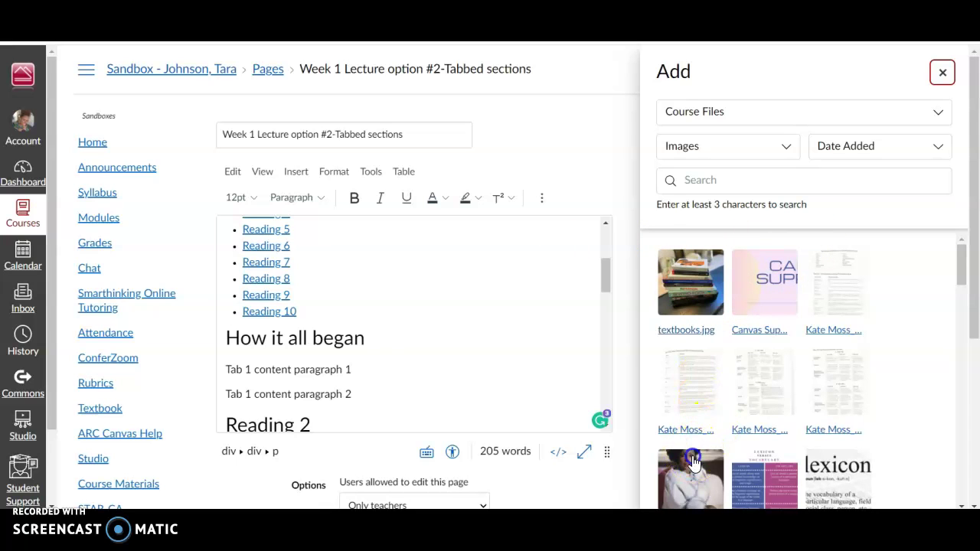
{"action": "left_click", "coordinate": [692, 463]}
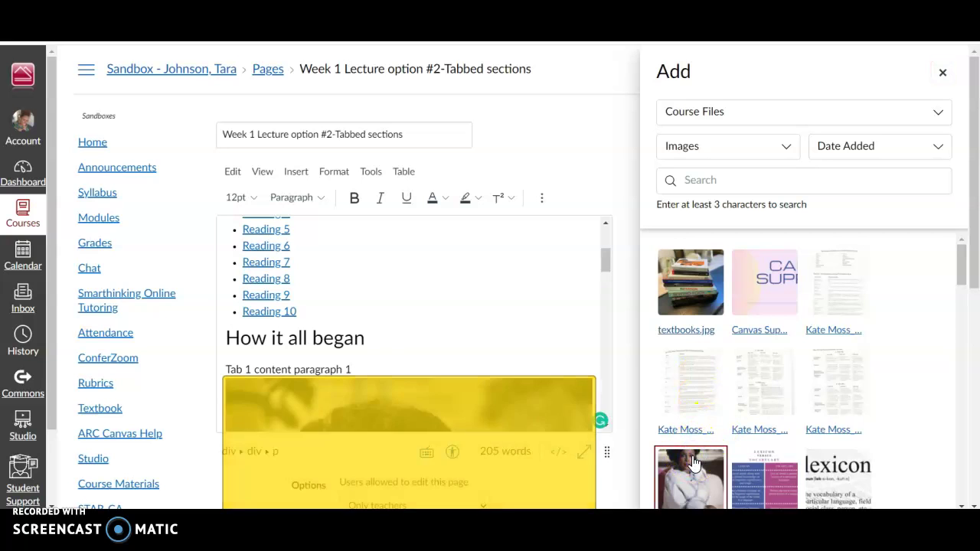
{"action": "left_click", "coordinate": [943, 73]}
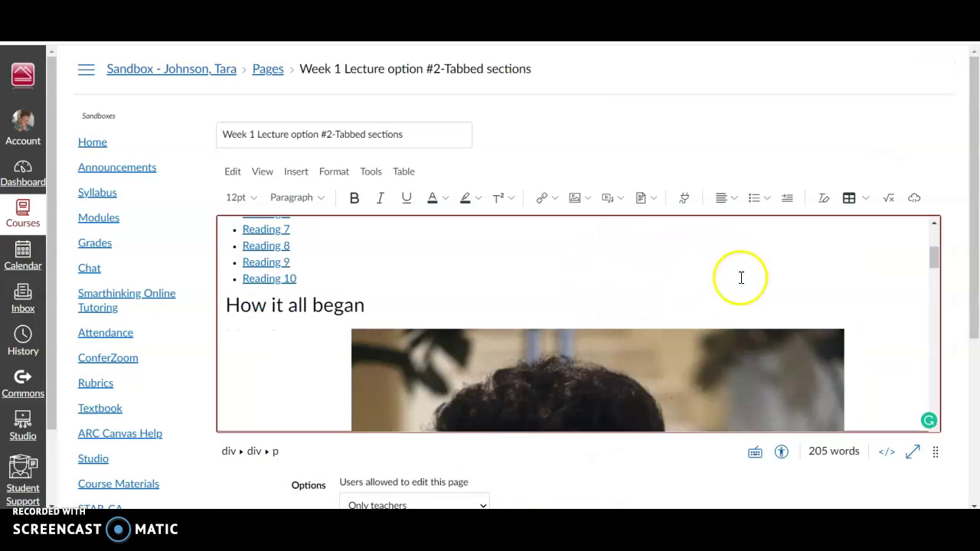
Resize the inserted photo to about 209 × 319
{"action": "mouse_move", "coordinate": [932, 256]}
{"action": "left_mouse_down"}
{"action": "mouse_move", "coordinate": [937, 281]}
{"action": "mouse_move", "coordinate": [930, 261]}
{"action": "left_mouse_up"}
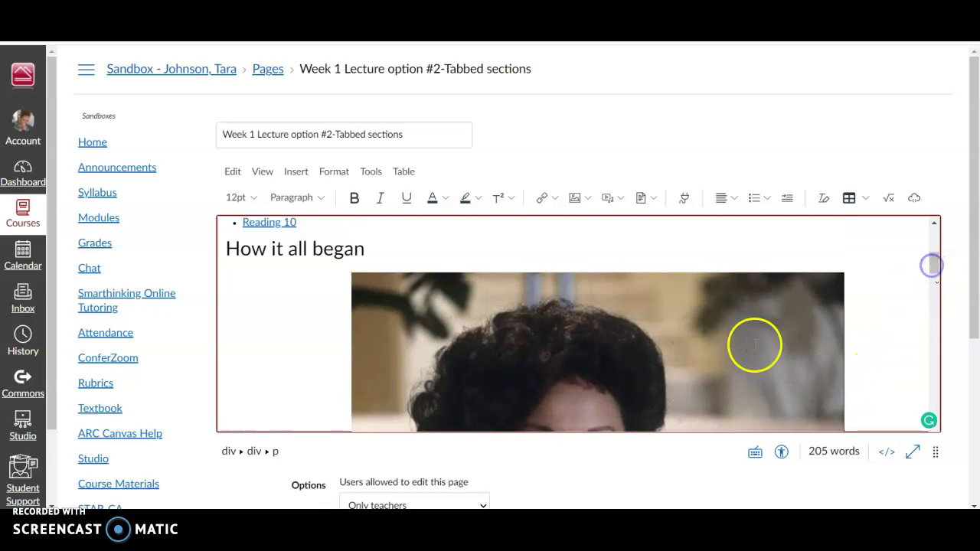
{"action": "left_click", "coordinate": [756, 342]}
{"action": "left_click_drag", "start_coordinate": [845, 271], "coordinate": [493, 357]}
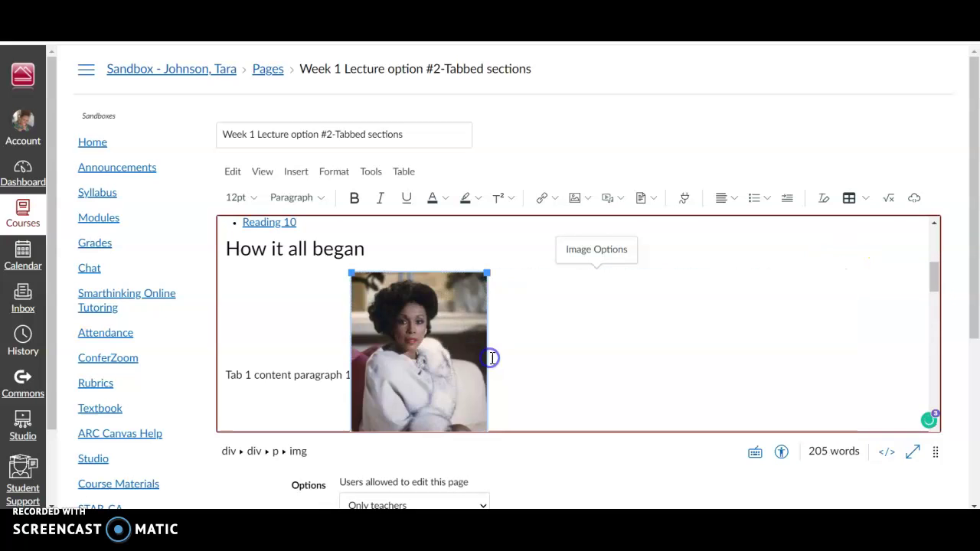
{"action": "left_click", "coordinate": [530, 367]}
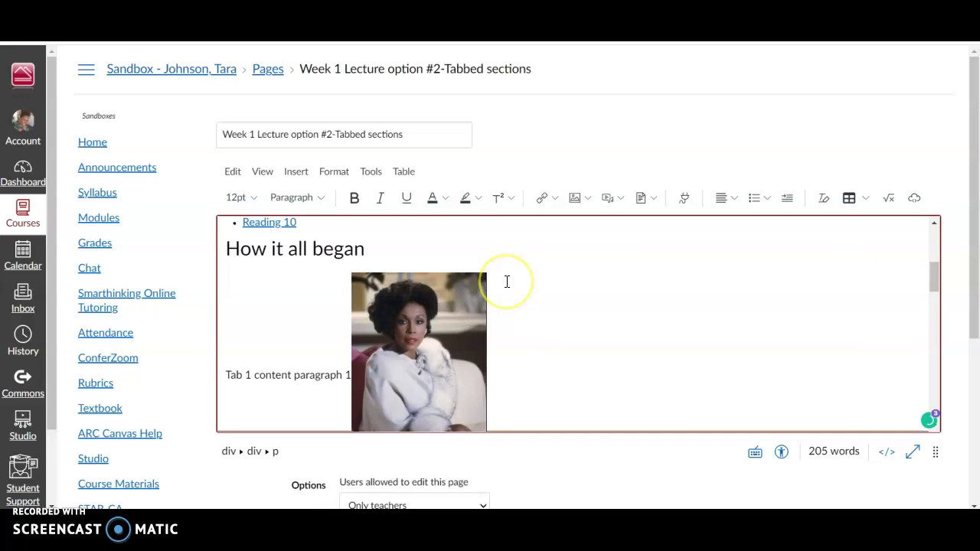
{"action": "scroll", "coordinate": [506, 282], "scroll_direction": "down", "scroll_amount": 1}
Embed the June 10, 2018 course video below the photo, followed by an empty line
{"action": "left_click", "coordinate": [296, 172]}
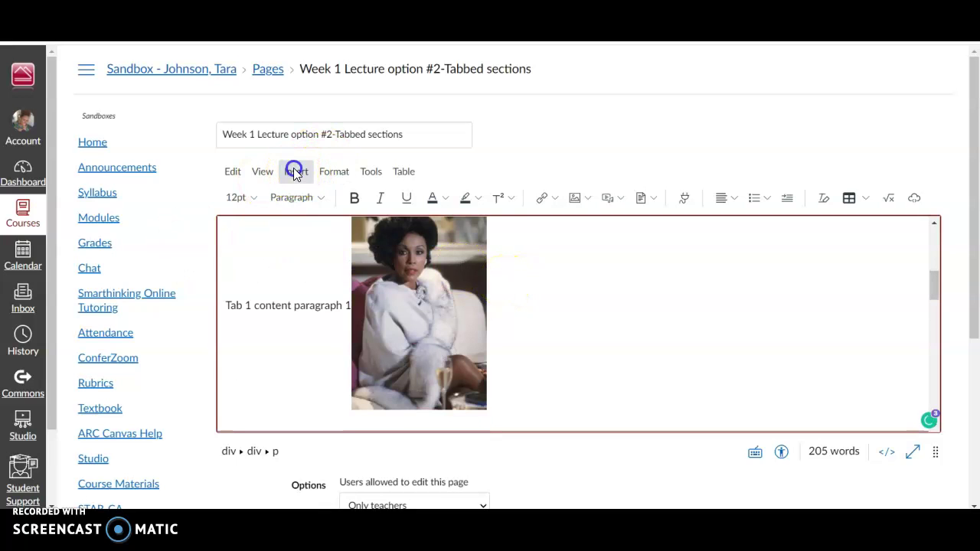
{"action": "mouse_move", "coordinate": [328, 242]}
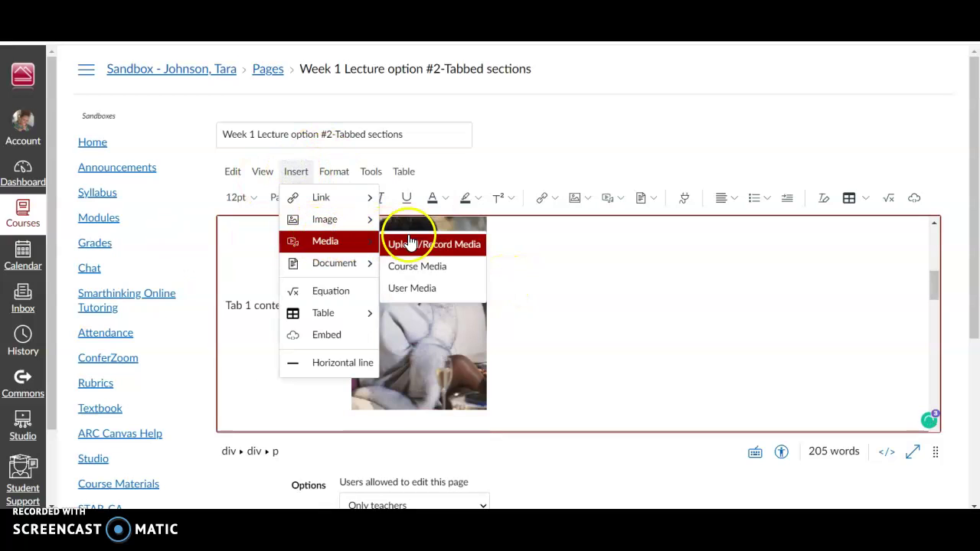
{"action": "left_click", "coordinate": [417, 266]}
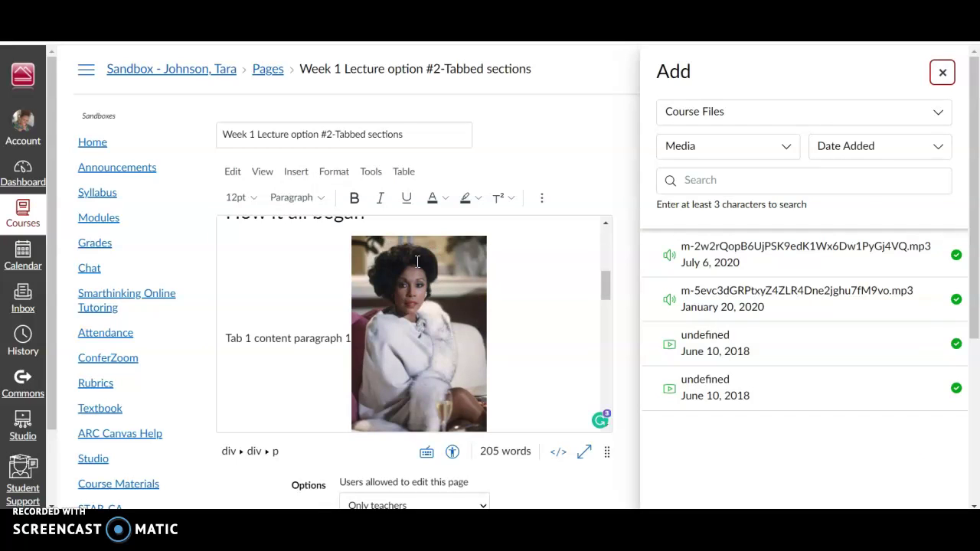
{"action": "left_click", "coordinate": [712, 350]}
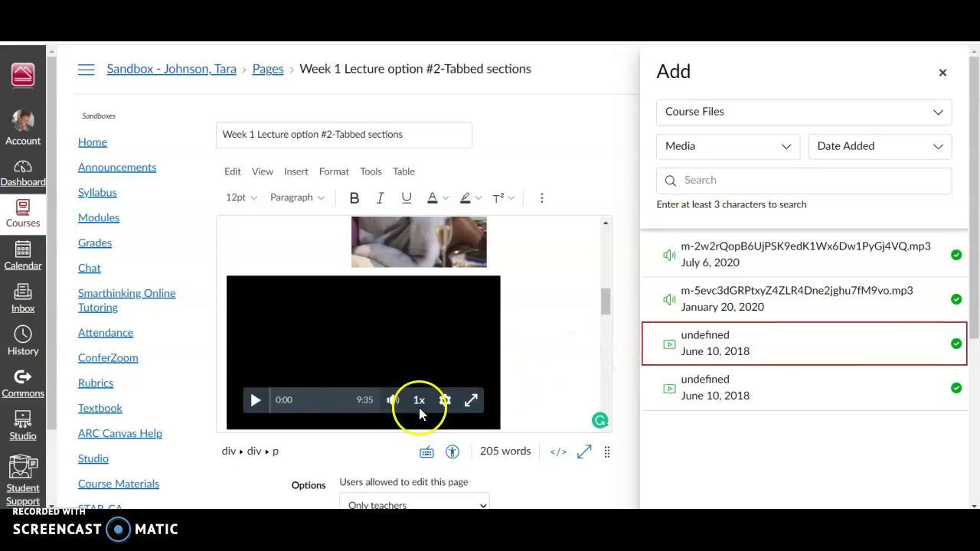
{"action": "left_click_drag", "start_coordinate": [604, 305], "coordinate": [608, 312]}
{"action": "key", "text": "Return"}
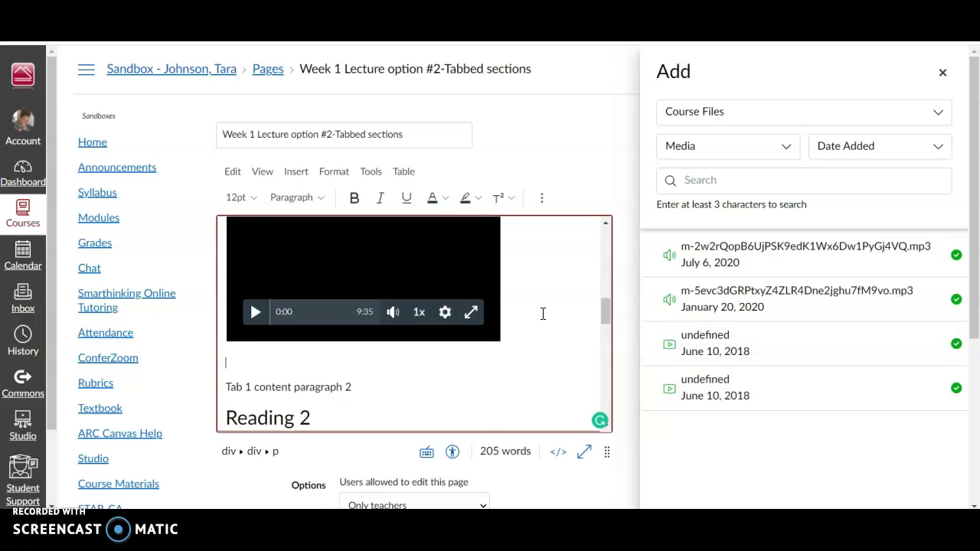
Look over the document insert options and dismiss them without adding anything
{"action": "left_click", "coordinate": [297, 173]}
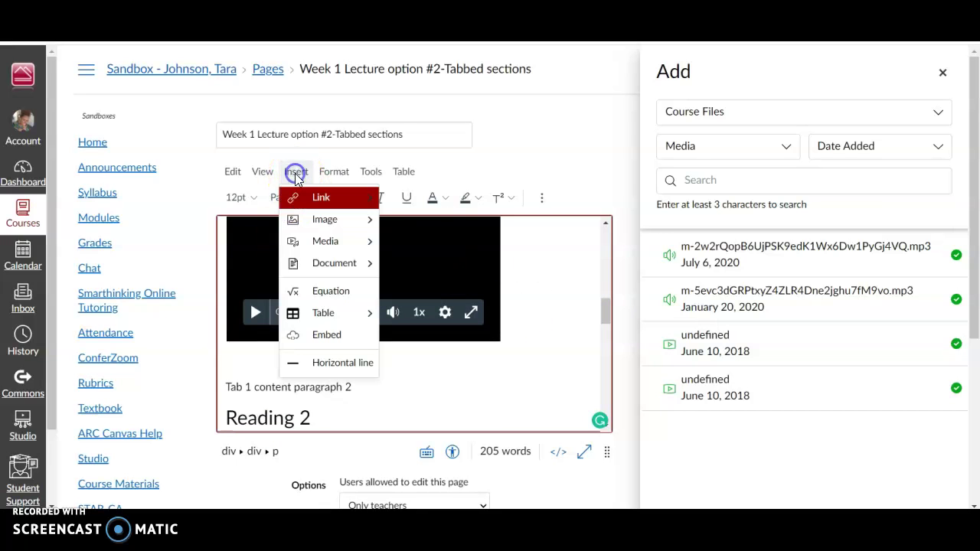
{"action": "mouse_move", "coordinate": [333, 264]}
{"action": "left_click", "coordinate": [406, 267]}
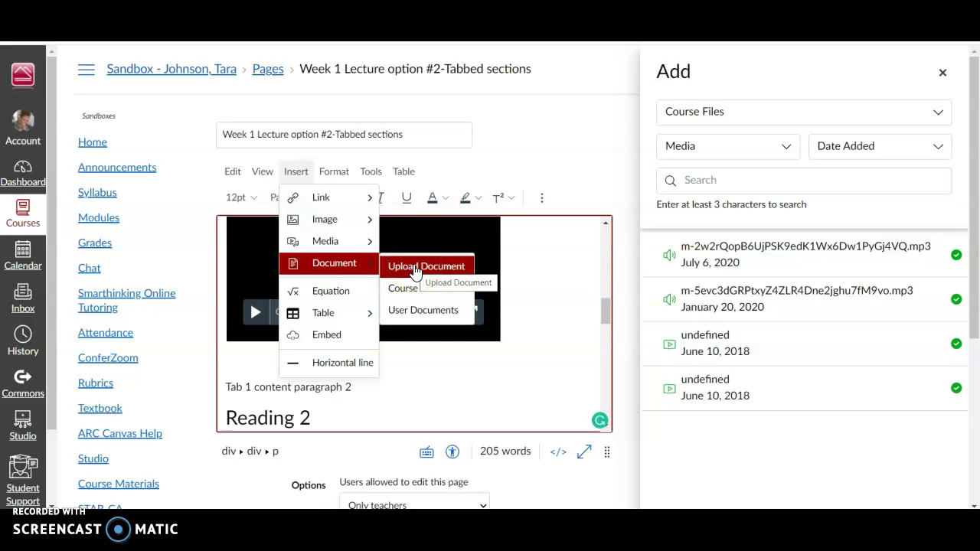
{"action": "left_click", "coordinate": [569, 308]}
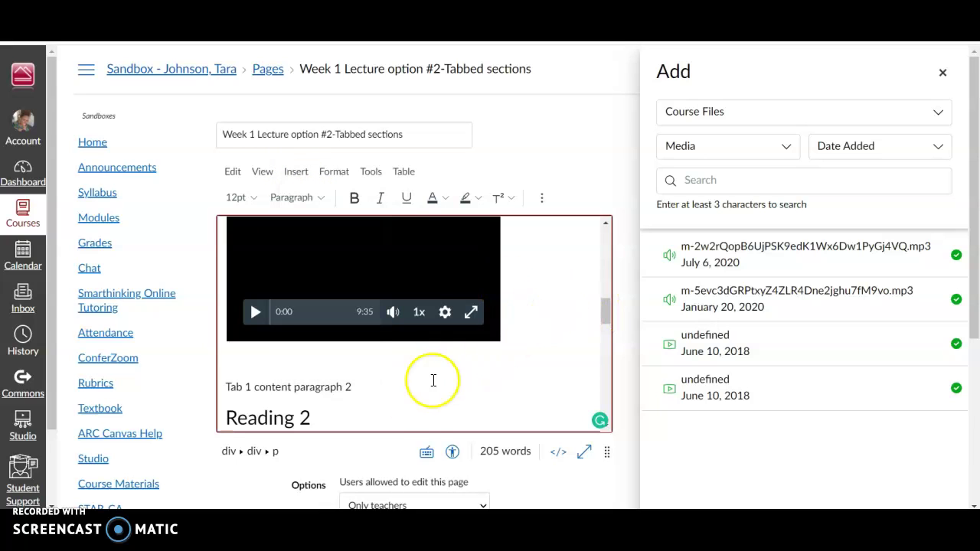
{"action": "mouse_move", "coordinate": [693, 361]}
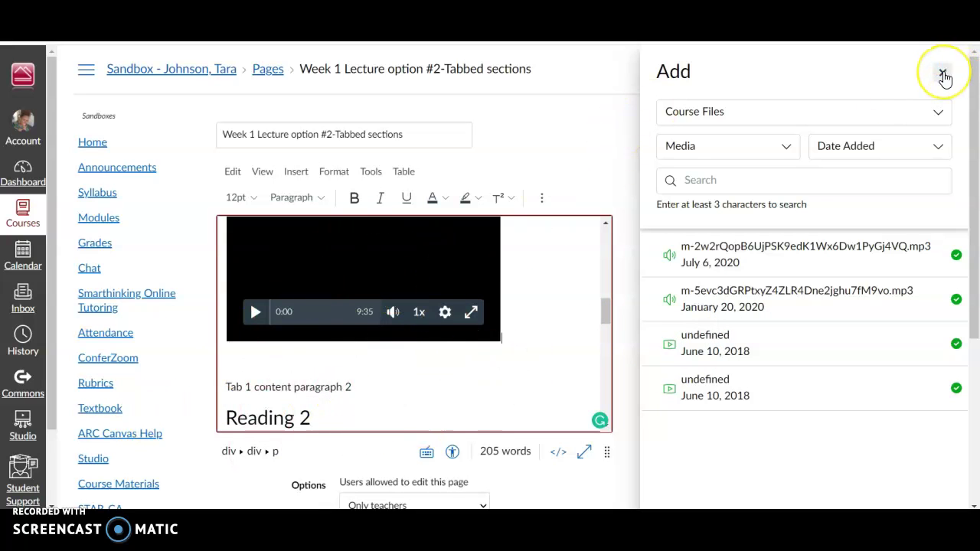
Close the Course Media panel and save the Tabbed sections page
{"action": "left_click", "coordinate": [944, 73]}
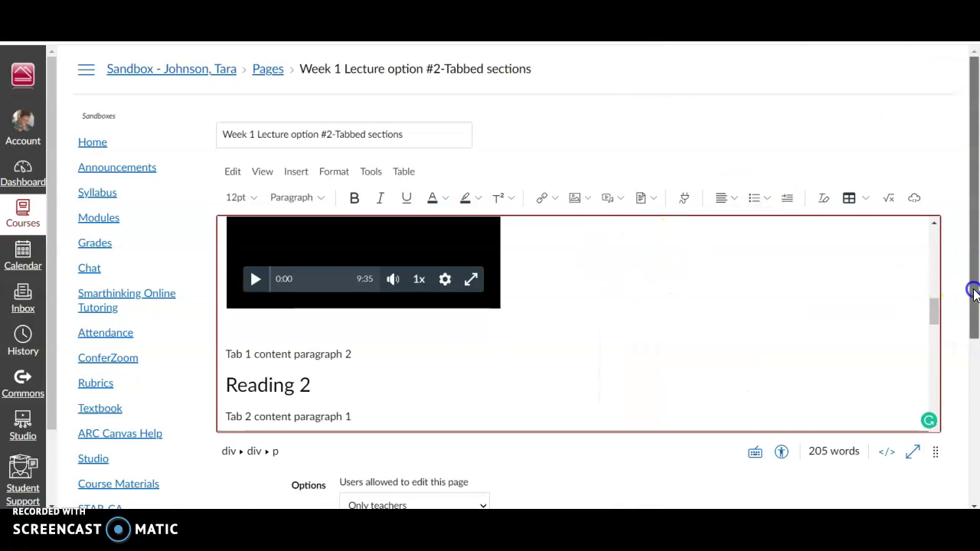
{"action": "scroll", "coordinate": [972, 287], "scroll_direction": "down", "scroll_amount": 2}
{"action": "left_click_drag", "start_coordinate": [975, 387], "coordinate": [975, 284]}
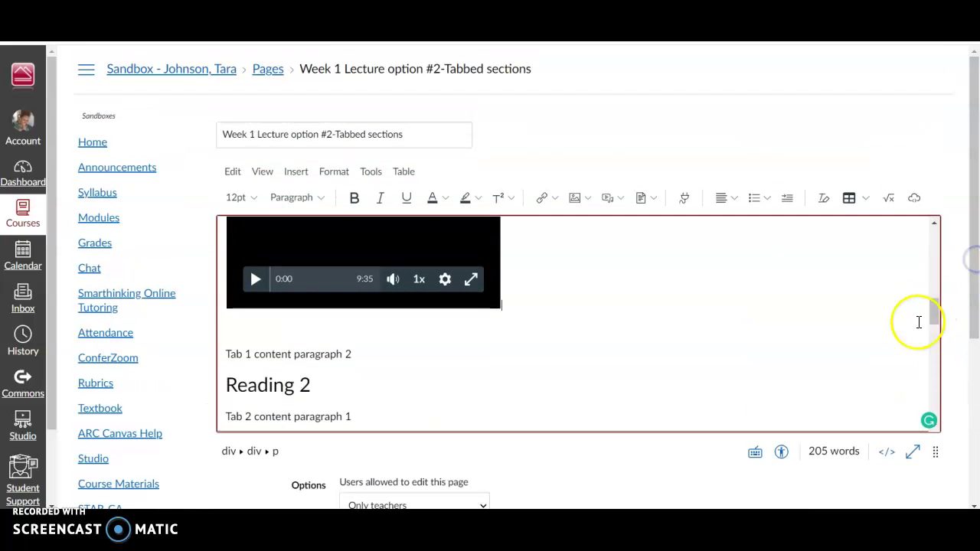
{"action": "left_click_drag", "start_coordinate": [939, 323], "coordinate": [944, 372]}
{"action": "left_click_drag", "start_coordinate": [950, 405], "coordinate": [956, 426]}
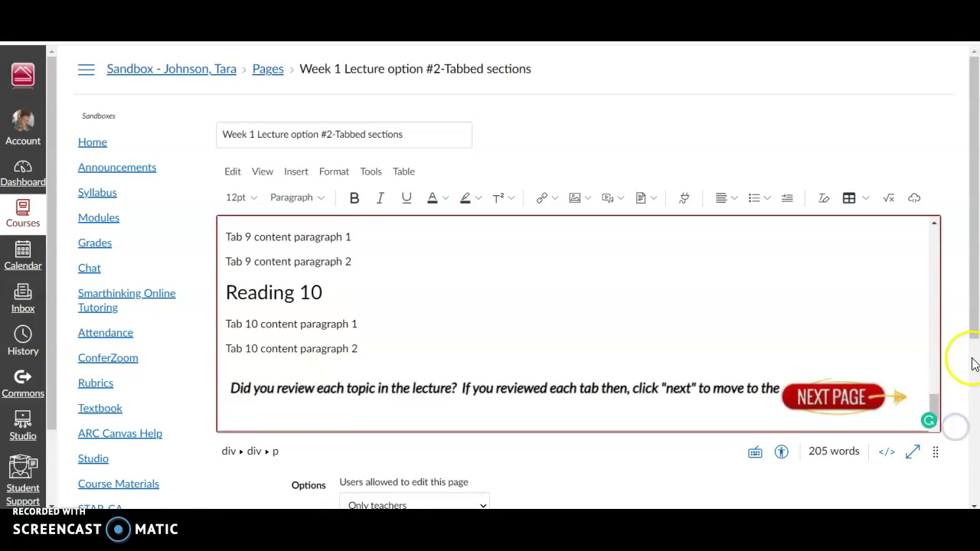
{"action": "scroll", "coordinate": [975, 359], "scroll_direction": "down", "scroll_amount": 2}
{"action": "scroll", "coordinate": [974, 358], "scroll_direction": "down", "scroll_amount": 3}
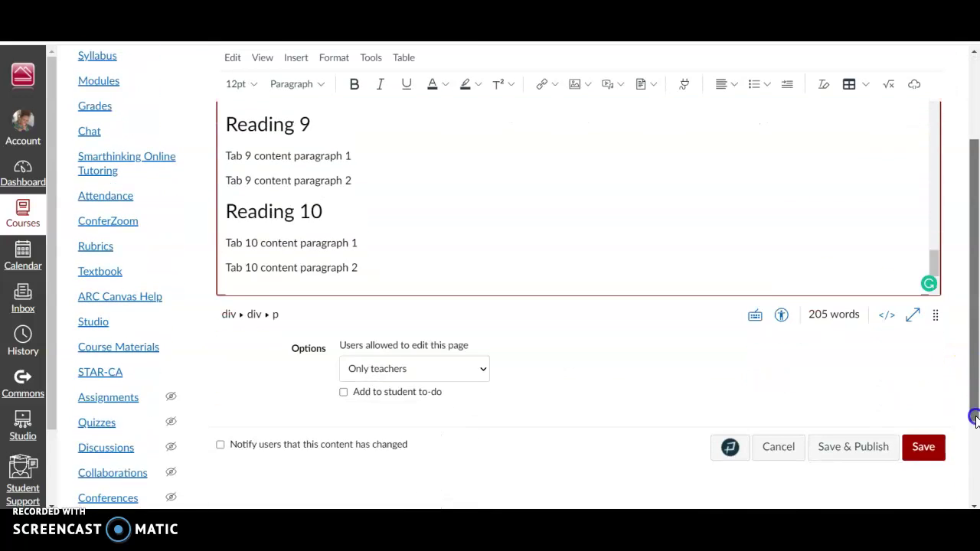
{"action": "left_click", "coordinate": [924, 441]}
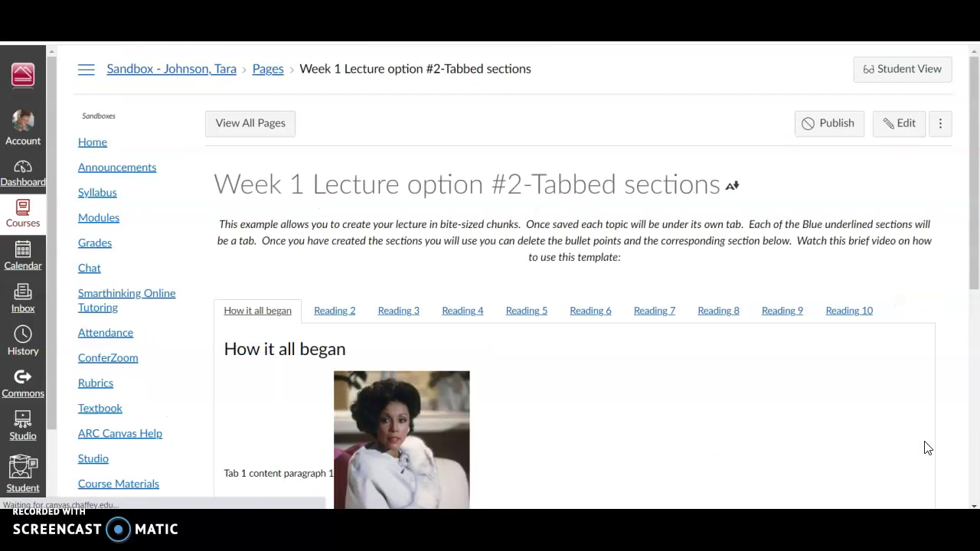
Scroll through the saved page, switch to the Reading 2 tab, and return to the top
{"action": "left_click", "coordinate": [974, 279]}
{"action": "left_click_drag", "start_coordinate": [974, 279], "coordinate": [970, 418]}
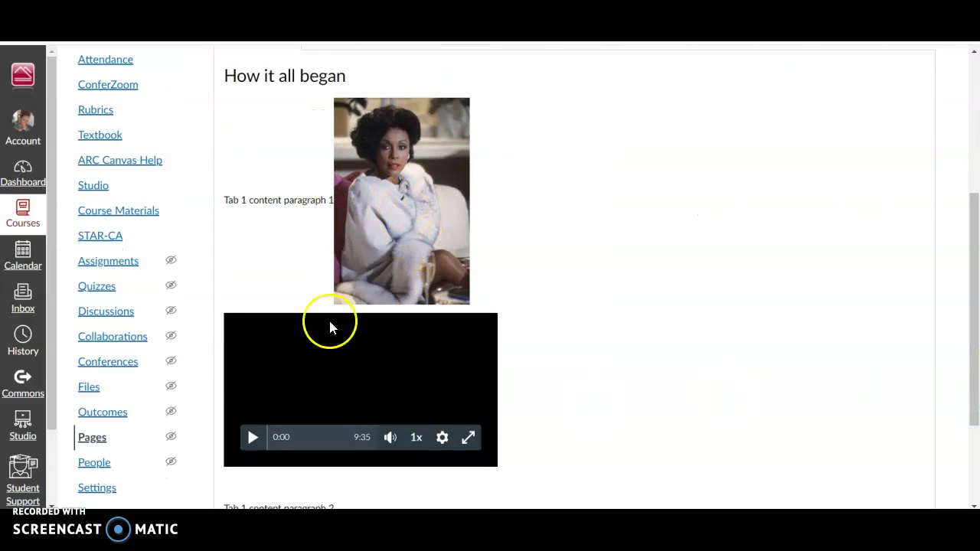
{"action": "left_click_drag", "start_coordinate": [969, 221], "coordinate": [968, 302]}
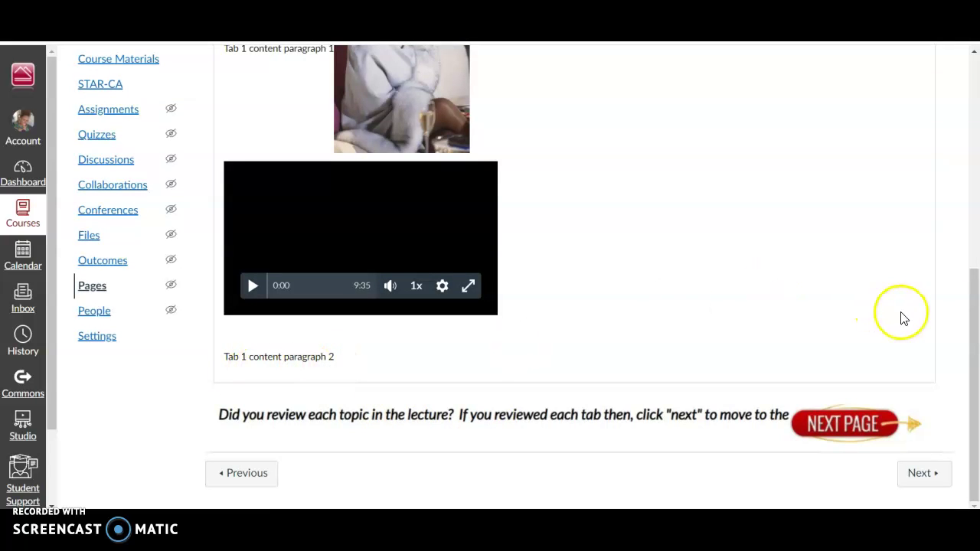
{"action": "left_click", "coordinate": [972, 320]}
{"action": "left_click_drag", "start_coordinate": [972, 320], "coordinate": [929, 151]}
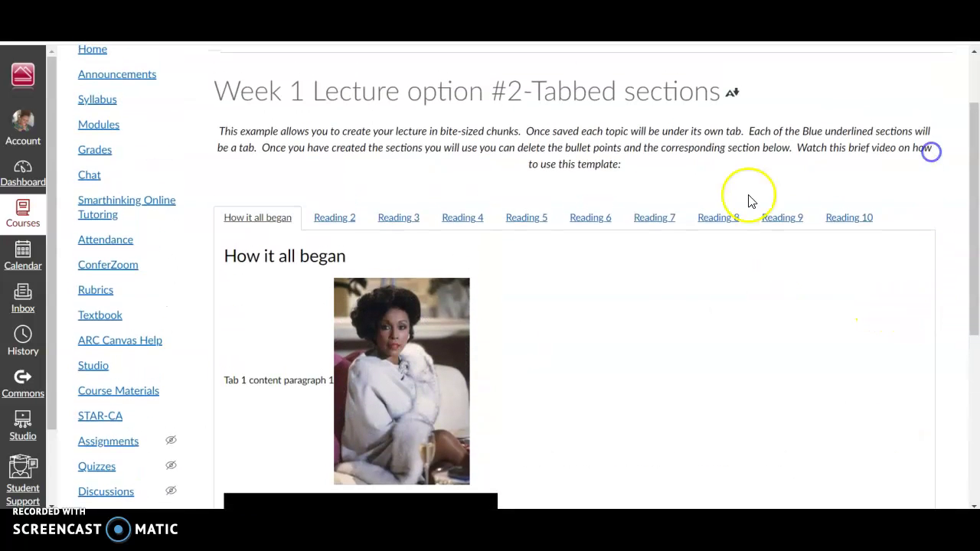
{"action": "left_click", "coordinate": [335, 222]}
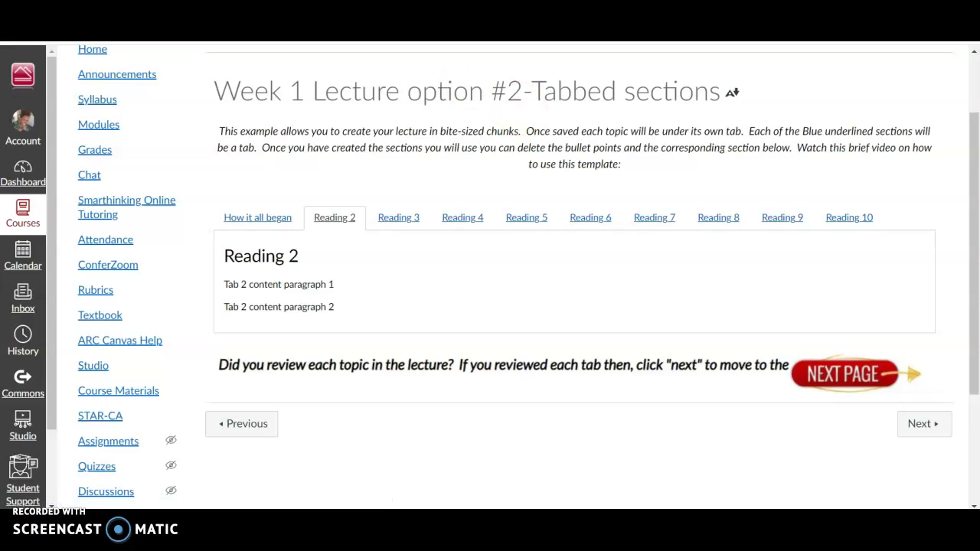
{"action": "left_click", "coordinate": [974, 219]}
{"action": "left_click_drag", "start_coordinate": [974, 219], "coordinate": [969, 163]}
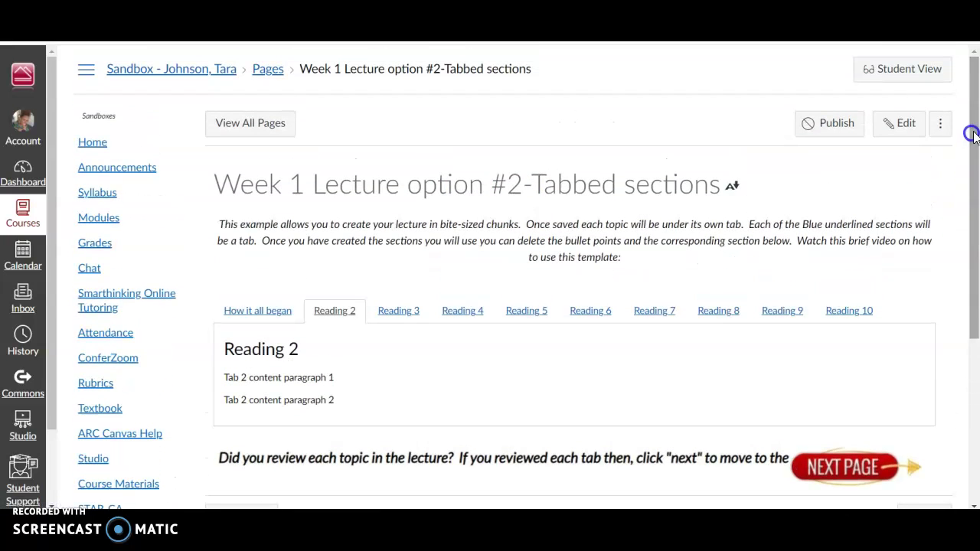
In the editor, delete the Reading 5–10 tab links and the leftover empty bullet
{"action": "left_click", "coordinate": [906, 124]}
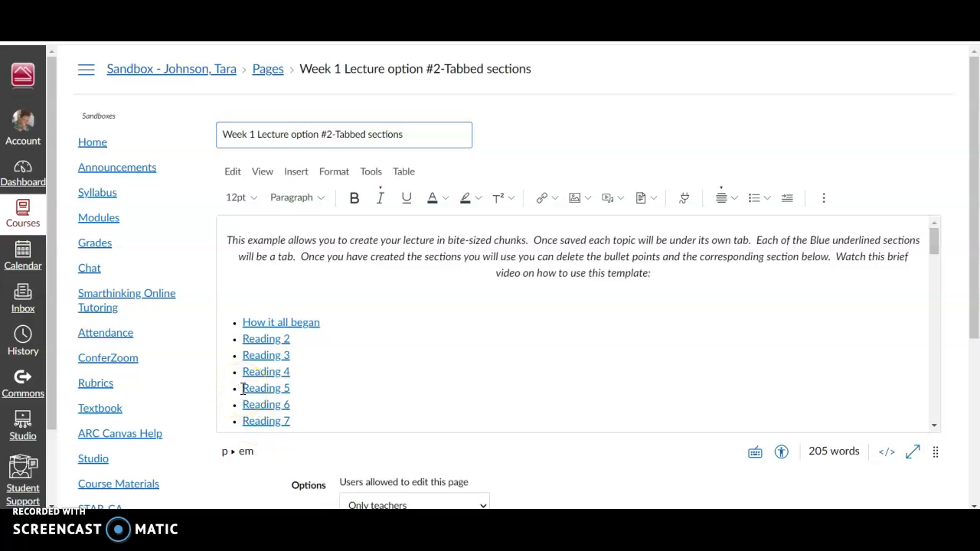
{"action": "left_click", "coordinate": [242, 389]}
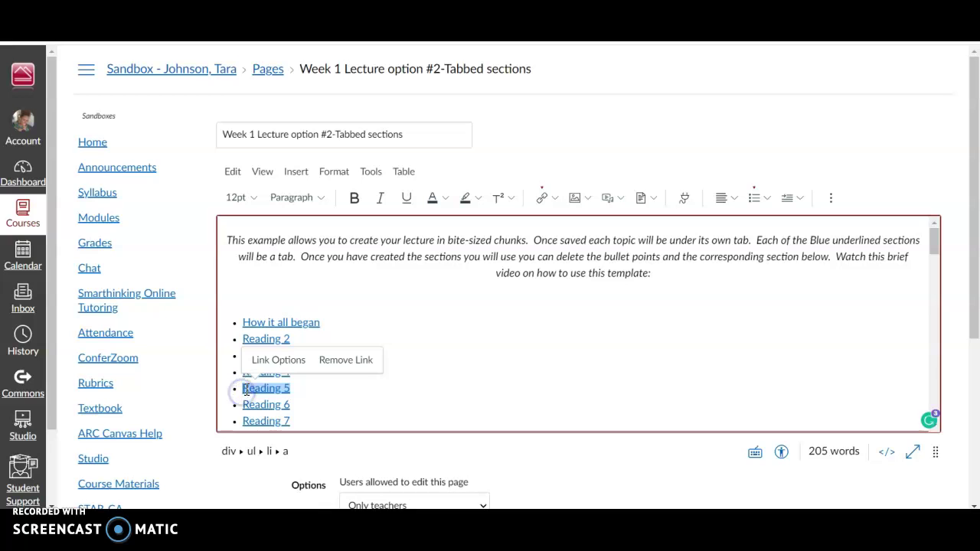
{"action": "left_click_drag", "start_coordinate": [244, 389], "coordinate": [305, 273]}
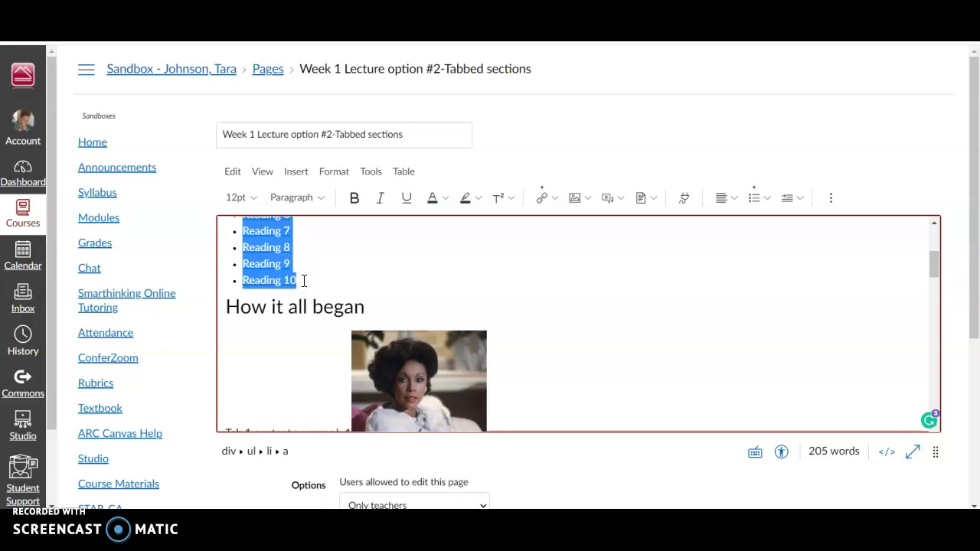
{"action": "key", "text": "BackSpace"}
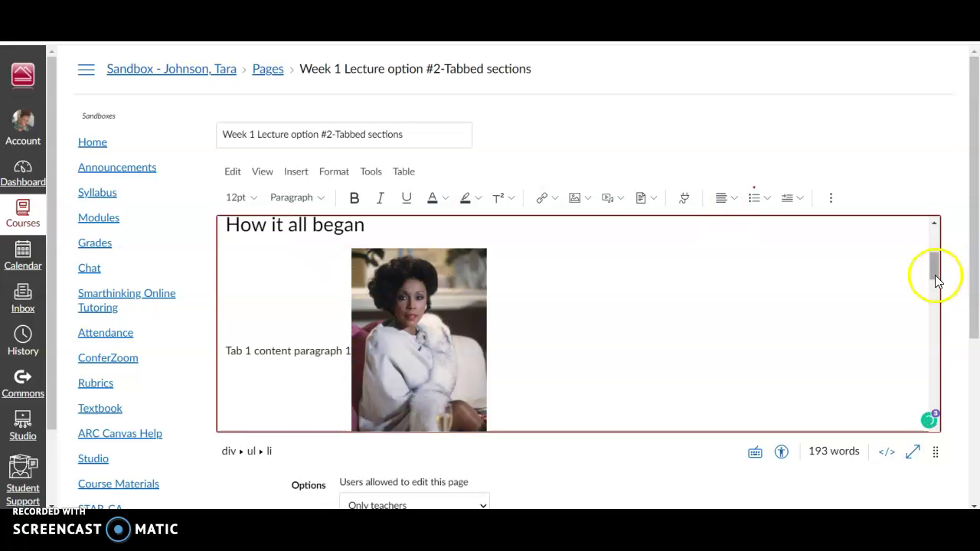
{"action": "left_click_drag", "start_coordinate": [935, 275], "coordinate": [933, 257]}
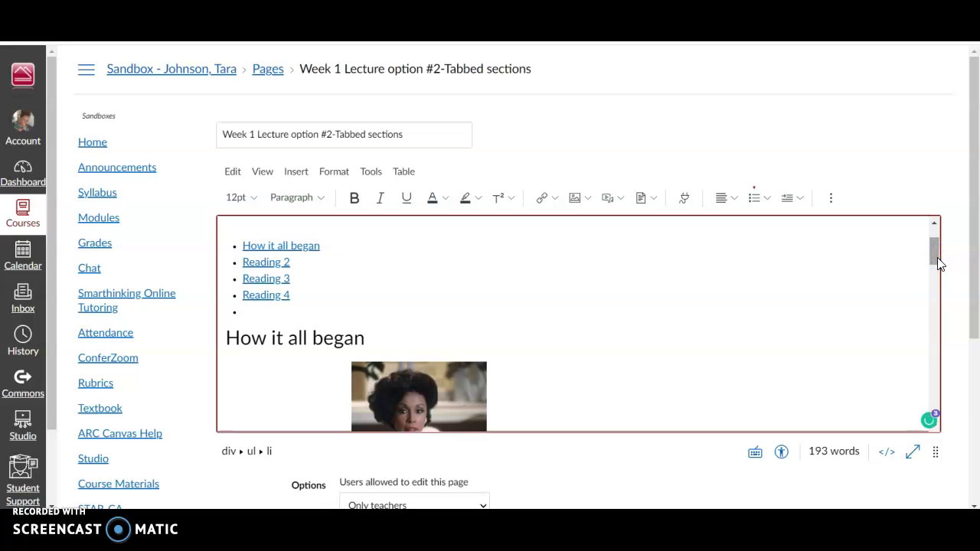
{"action": "key", "text": "BackSpace"}
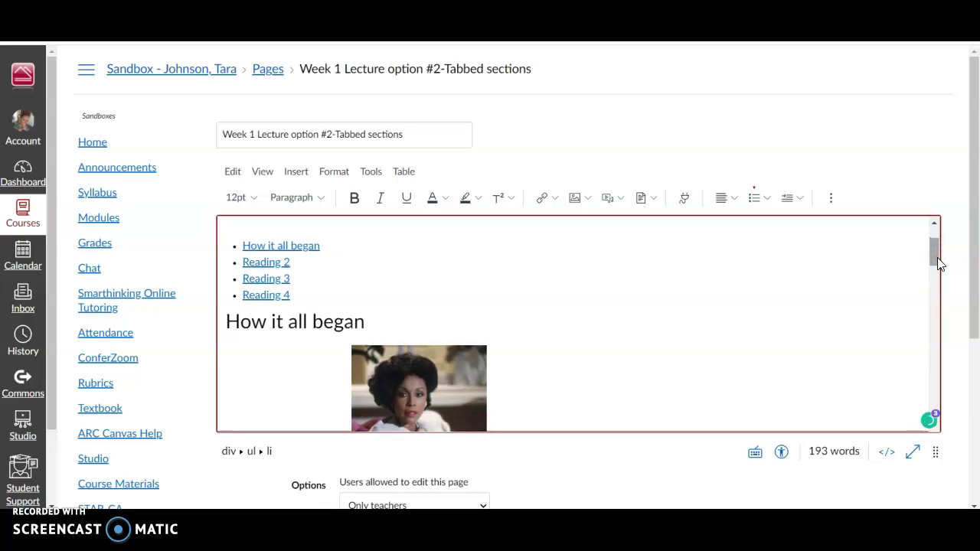
Delete the Reading 5–10 headings and their content paragraphs
{"action": "left_click_drag", "start_coordinate": [934, 254], "coordinate": [949, 360]}
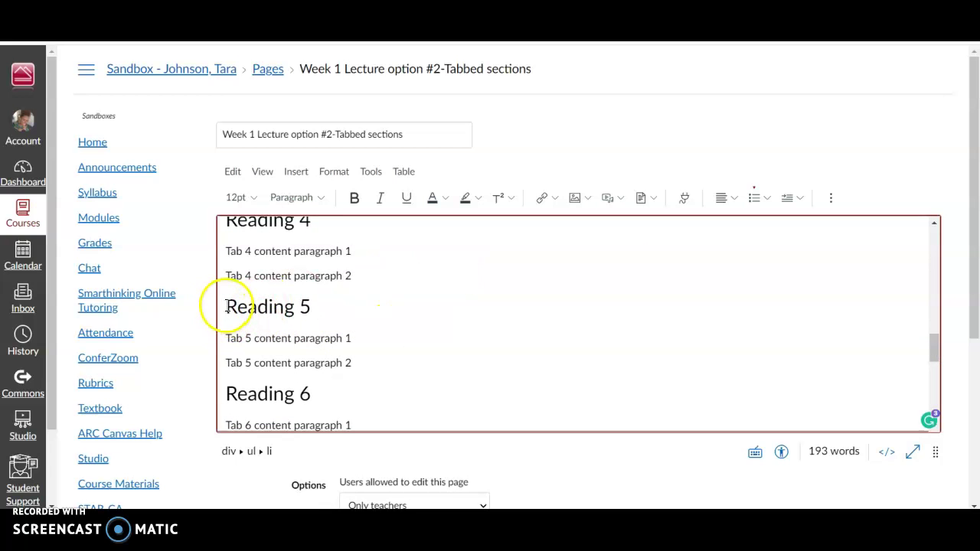
{"action": "left_click_drag", "start_coordinate": [227, 306], "coordinate": [311, 376]}
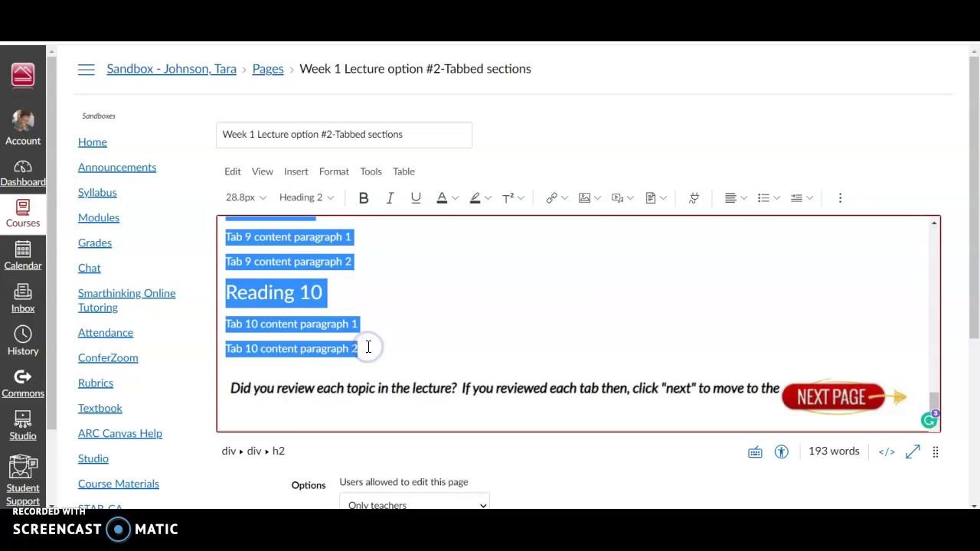
{"action": "key", "text": "BackSpace"}
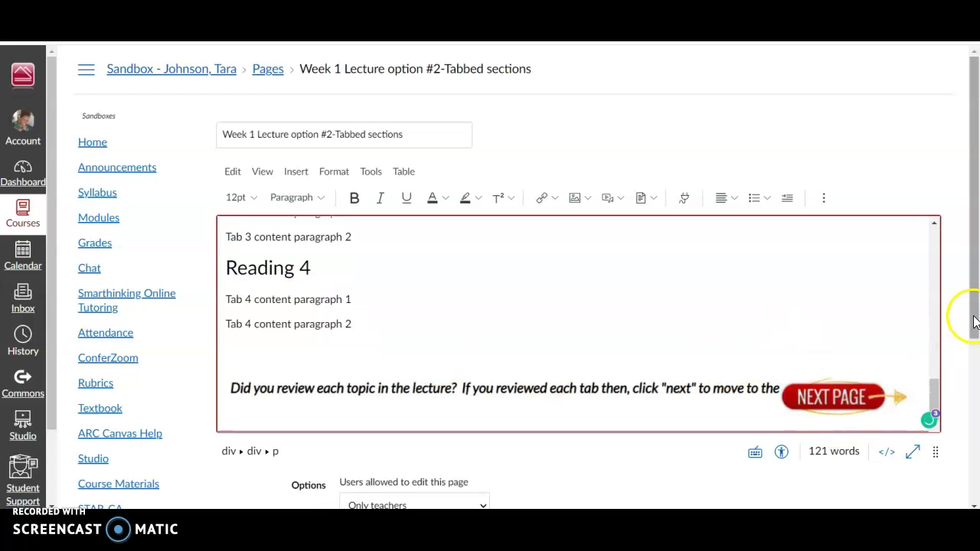
{"action": "scroll", "coordinate": [969, 313], "scroll_direction": "down", "scroll_amount": 2}
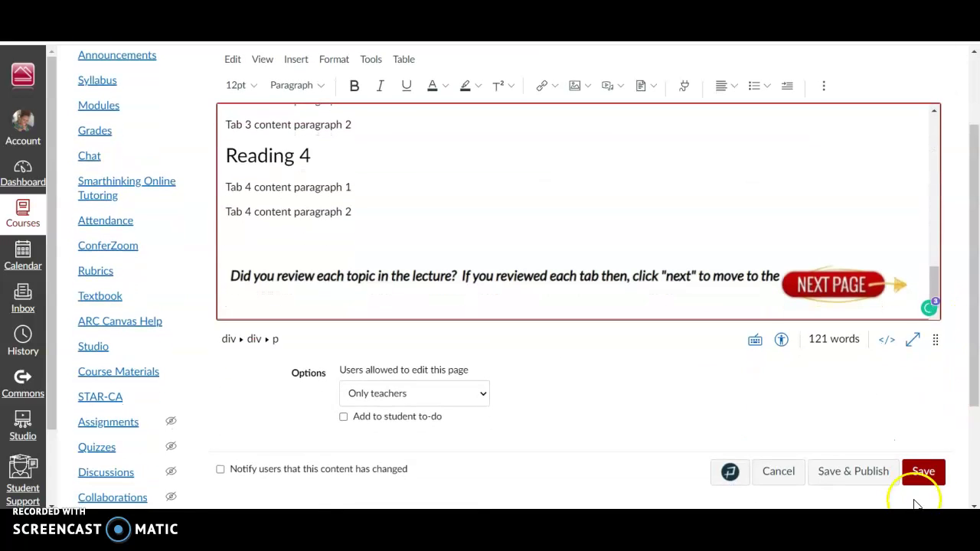
Save the trimmed page and check the Reading 2, Reading 3 and Reading 4 tabs
{"action": "left_click", "coordinate": [923, 474]}
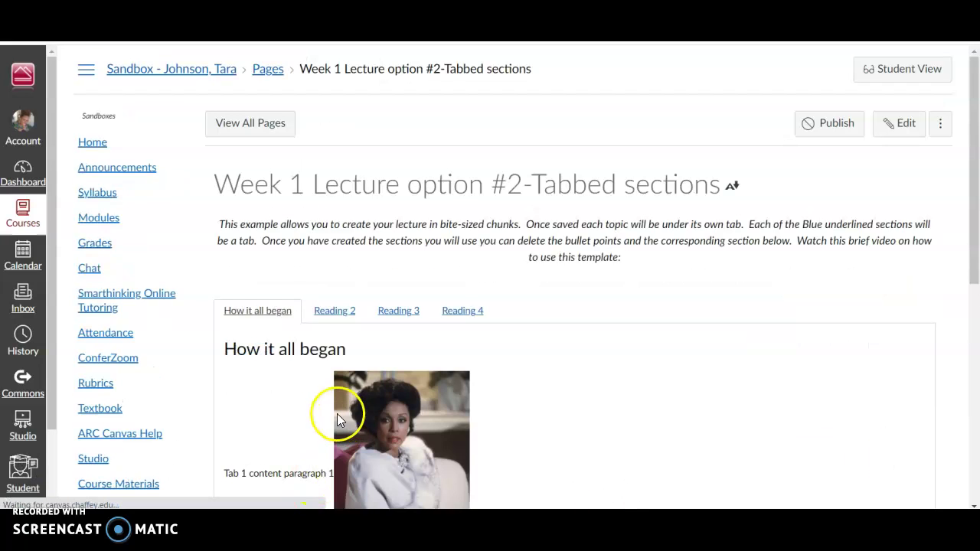
{"action": "left_click", "coordinate": [331, 313]}
{"action": "left_click", "coordinate": [389, 316]}
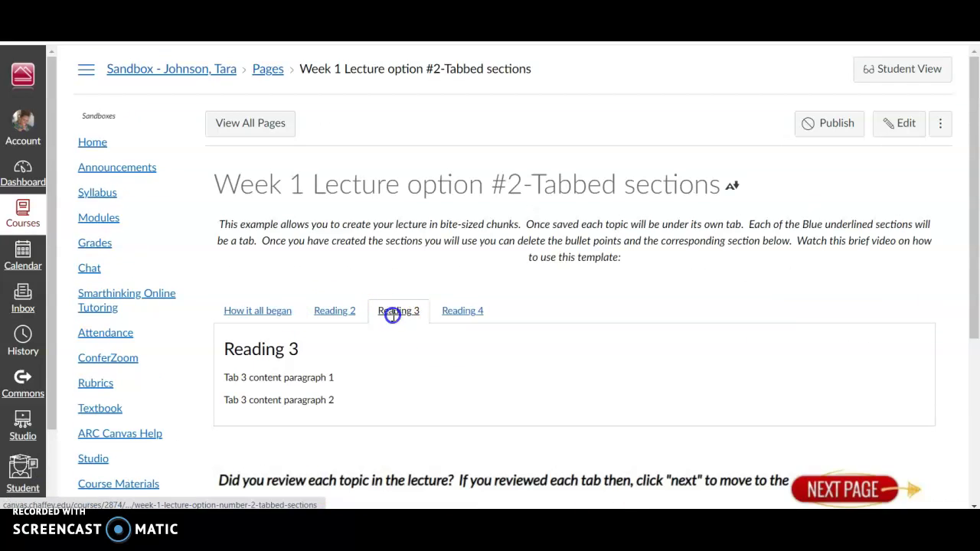
{"action": "left_click", "coordinate": [463, 312]}
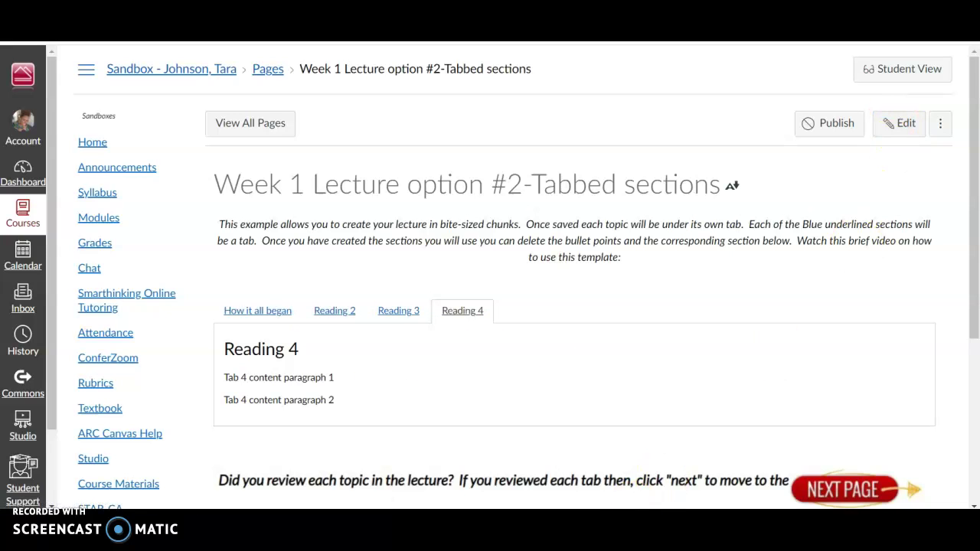
Bring up the Learning is Fun lecture and view its Origins of dress and textiles and Common Themes tabs
{"action": "mouse_move", "coordinate": [407, 509]}
{"action": "left_click", "coordinate": [521, 496]}
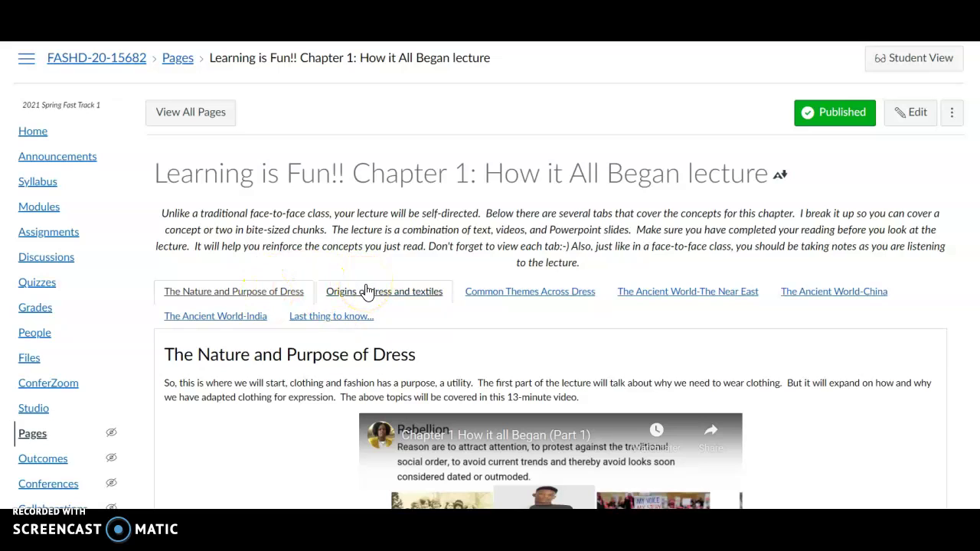
{"action": "left_click", "coordinate": [269, 298]}
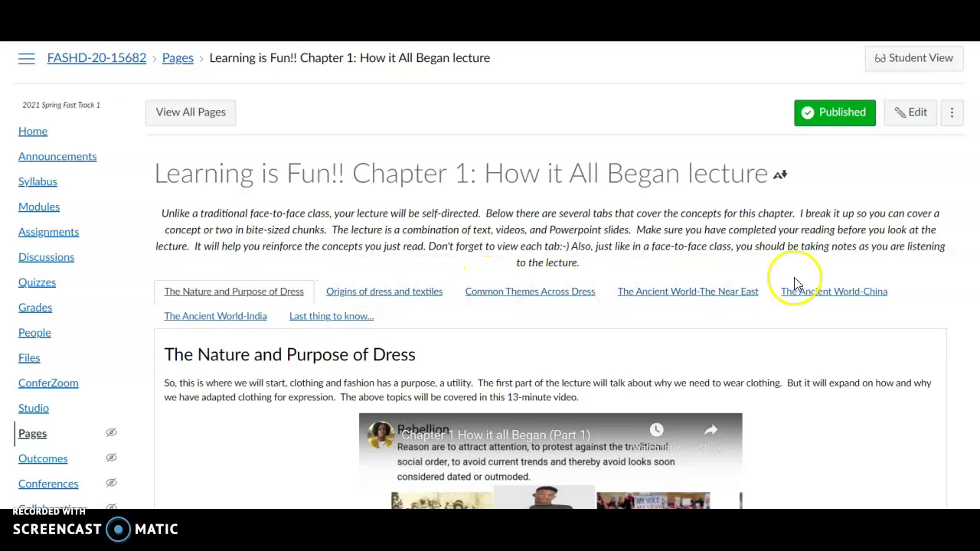
{"action": "left_click", "coordinate": [363, 295]}
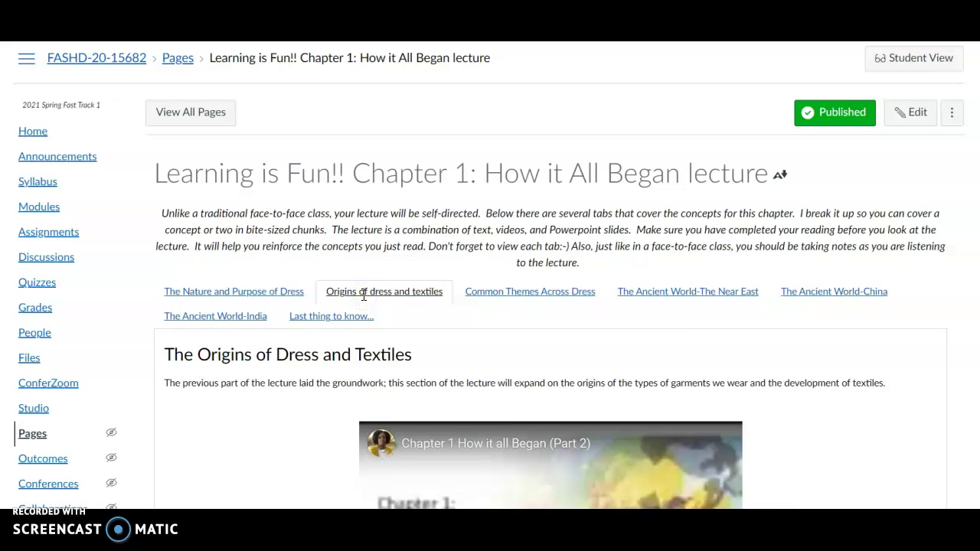
{"action": "left_click", "coordinate": [495, 294]}
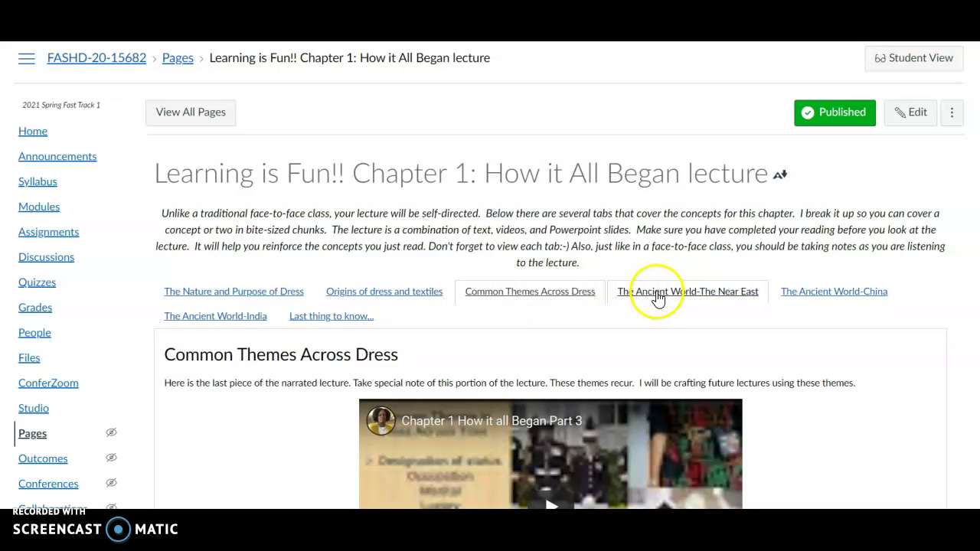
Revisit The Nature and Purpose of Dress and Common Themes, ending on The Ancient World-The Near East
{"action": "scroll", "coordinate": [489, 275], "scroll_direction": "down", "scroll_amount": 3}
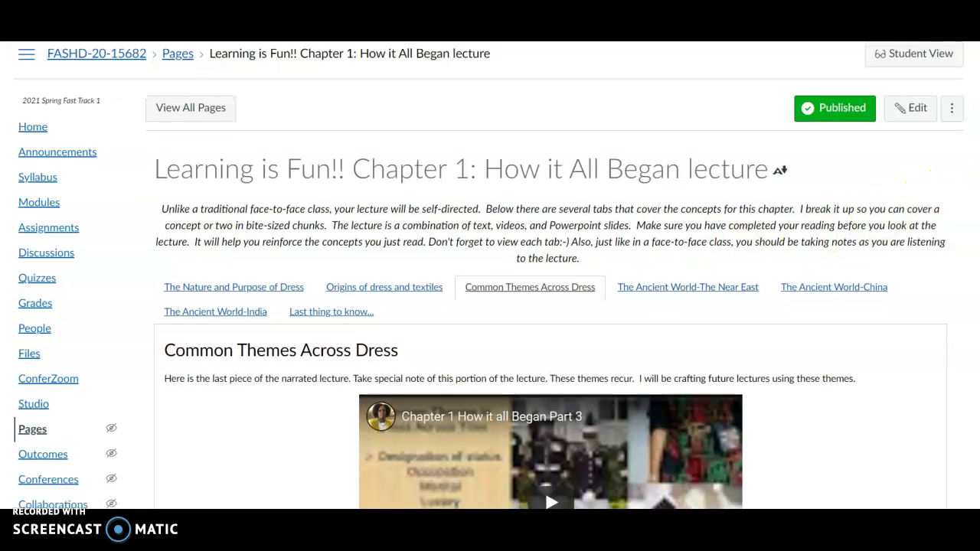
{"action": "scroll", "coordinate": [492, 419], "scroll_direction": "down", "scroll_amount": 2}
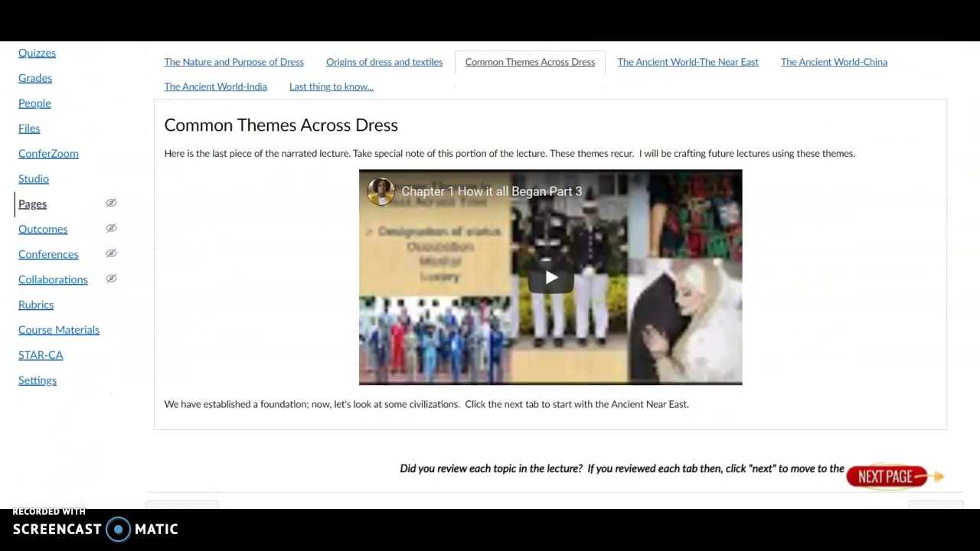
{"action": "scroll", "coordinate": [492, 419], "scroll_direction": "up", "scroll_amount": 2}
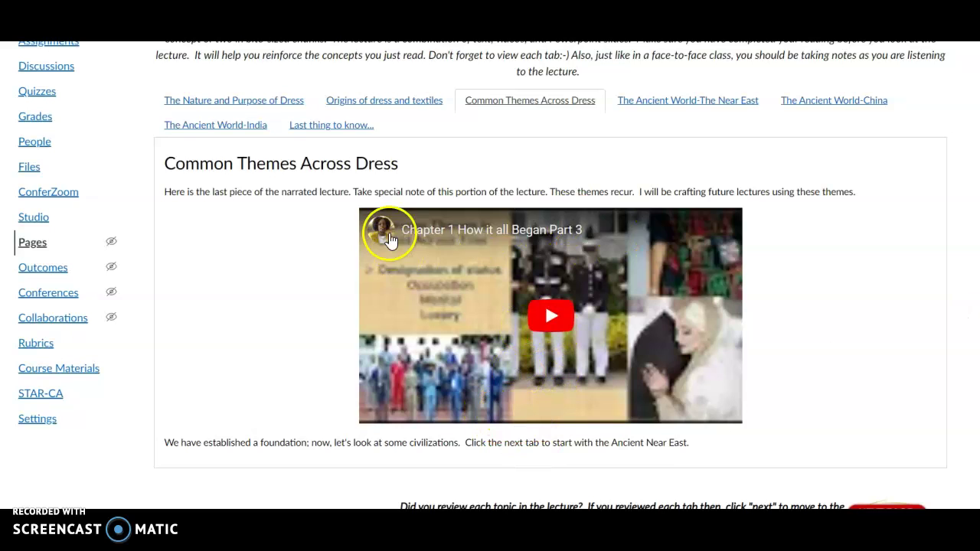
{"action": "left_click", "coordinate": [284, 111]}
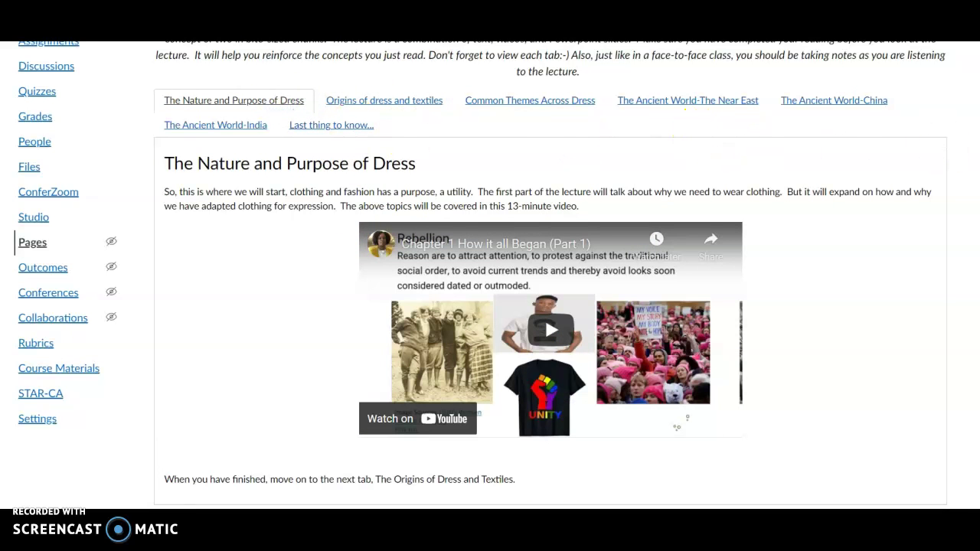
{"action": "scroll", "coordinate": [527, 303], "scroll_direction": "down", "scroll_amount": 2}
{"action": "scroll", "coordinate": [526, 303], "scroll_direction": "up", "scroll_amount": 1}
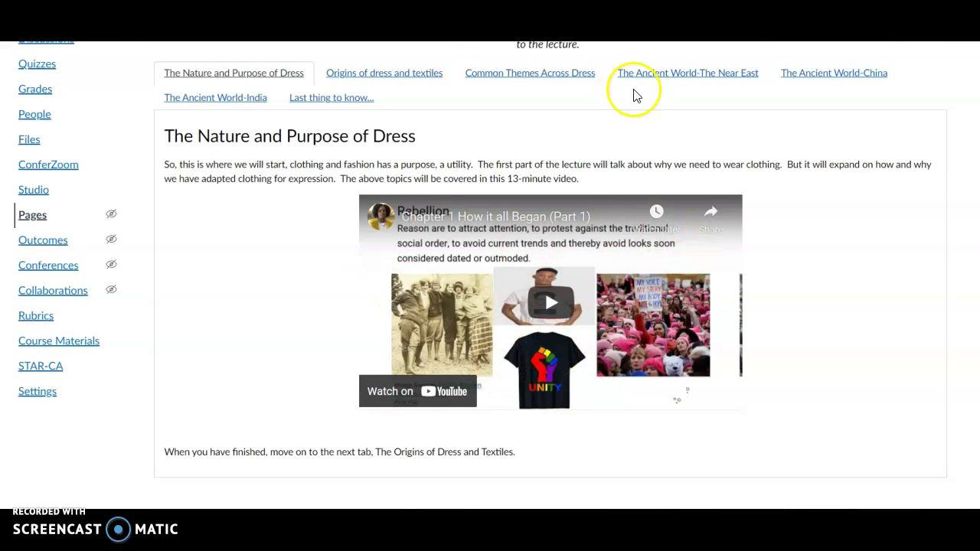
{"action": "left_click", "coordinate": [563, 75]}
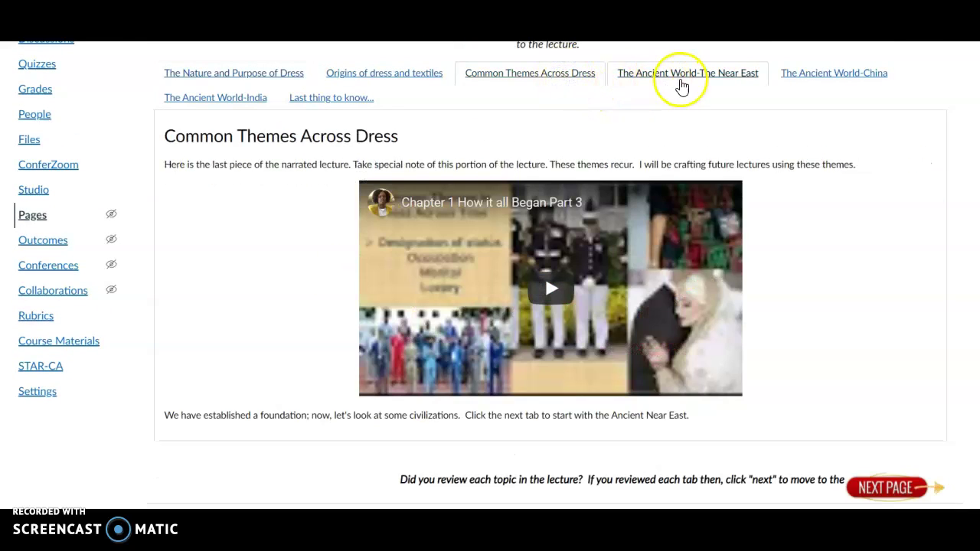
{"action": "left_click", "coordinate": [678, 74]}
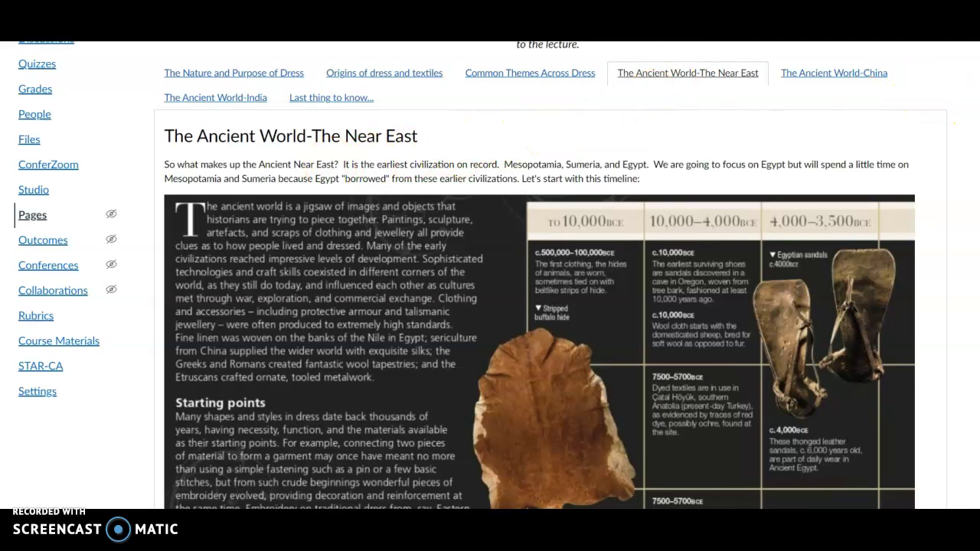
{"action": "scroll", "coordinate": [536, 276], "scroll_direction": "down", "scroll_amount": 10}
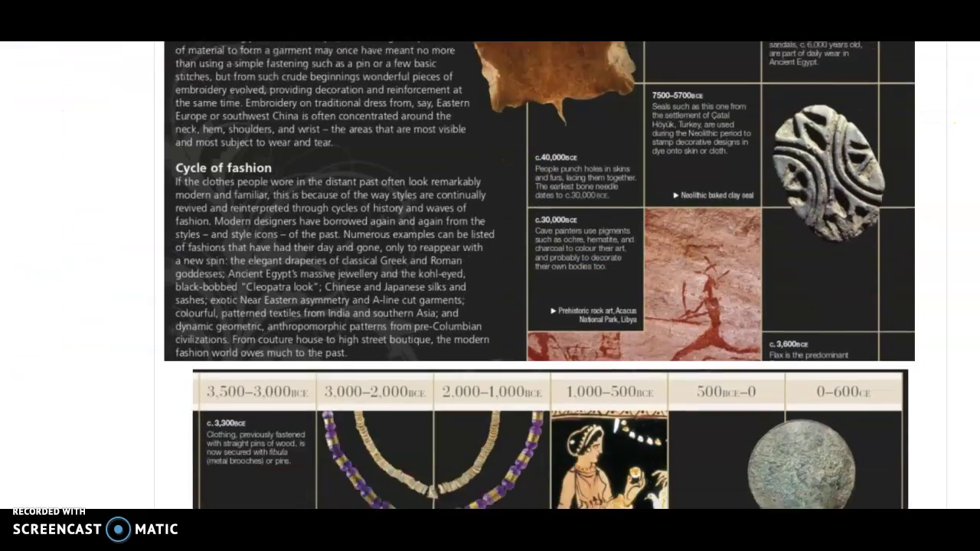
{"action": "scroll", "coordinate": [536, 275], "scroll_direction": "down", "scroll_amount": 6}
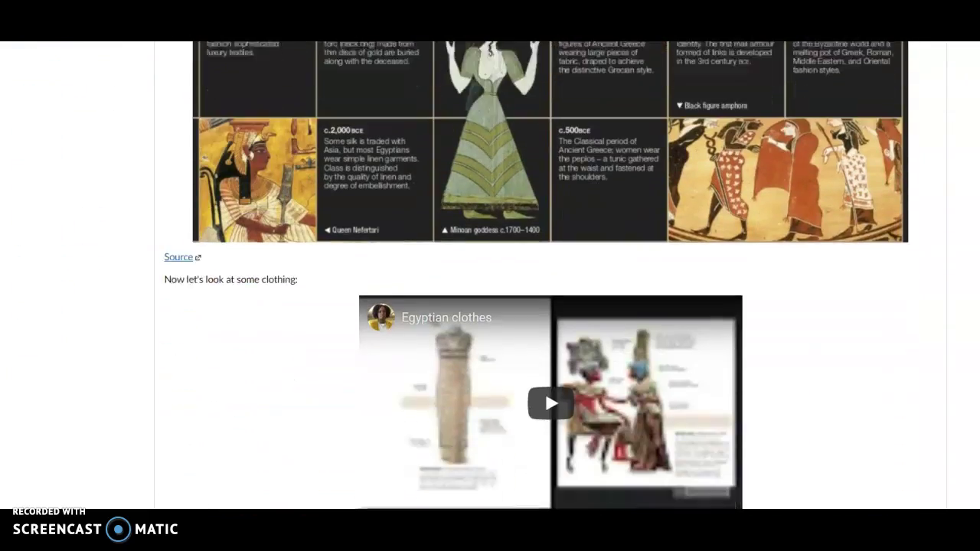
{"action": "scroll", "coordinate": [536, 275], "scroll_direction": "down", "scroll_amount": 6}
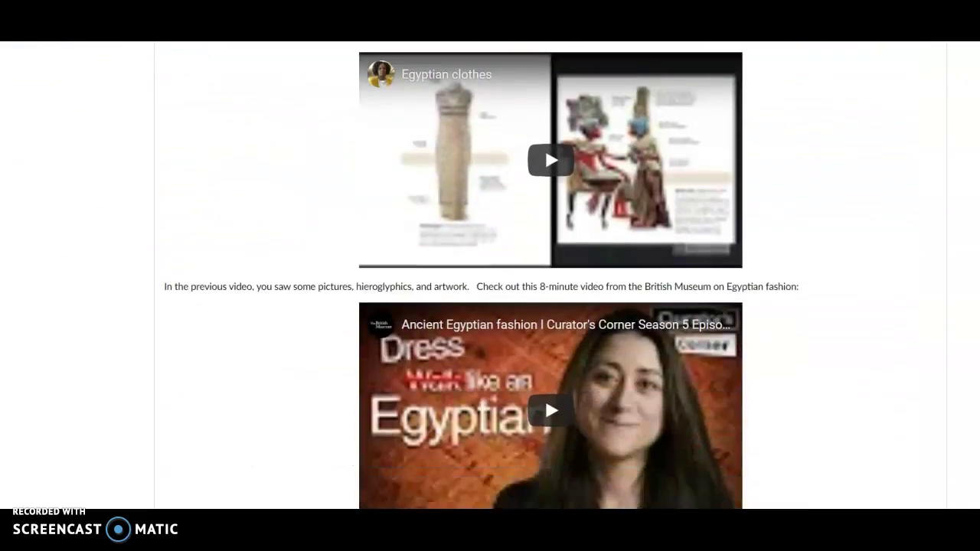
{"action": "scroll", "coordinate": [536, 276], "scroll_direction": "down", "scroll_amount": 5}
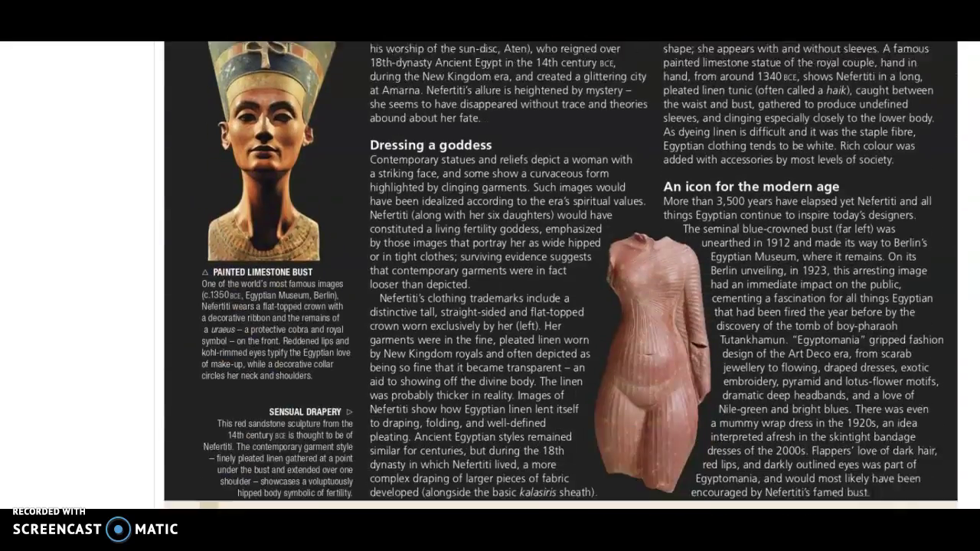
{"action": "scroll", "coordinate": [536, 276], "scroll_direction": "up", "scroll_amount": 12}
{"action": "left_click_drag", "start_coordinate": [973, 245], "coordinate": [951, 70]}
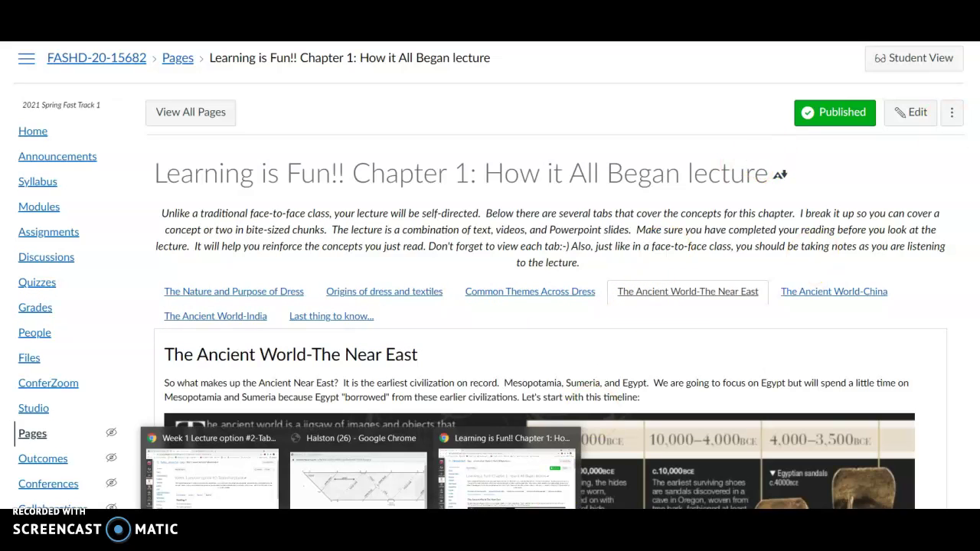
Switch back to the Week 1 Lecture option #2-Tabbed sections window and enter Student View
{"action": "left_click", "coordinate": [225, 497]}
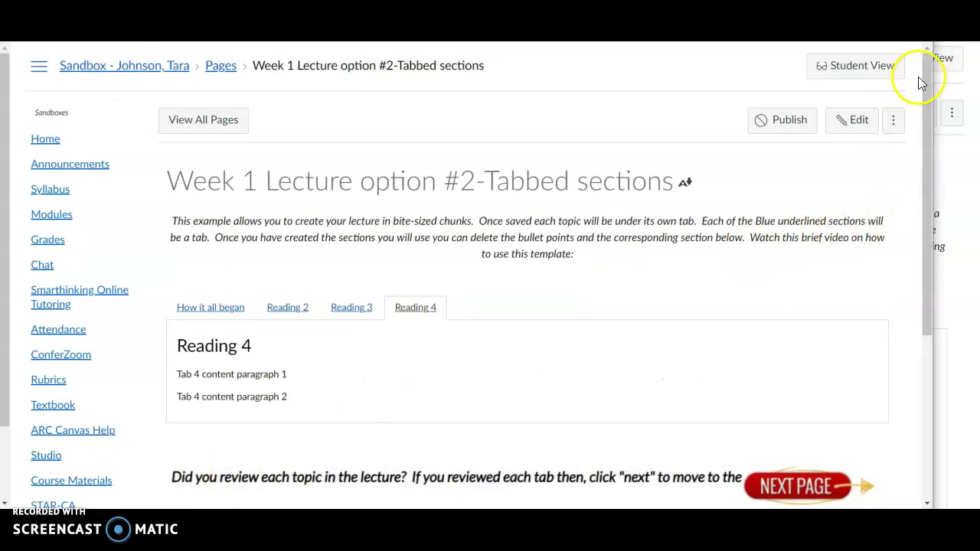
{"action": "left_click", "coordinate": [857, 66]}
{"action": "left_click", "coordinate": [851, 57]}
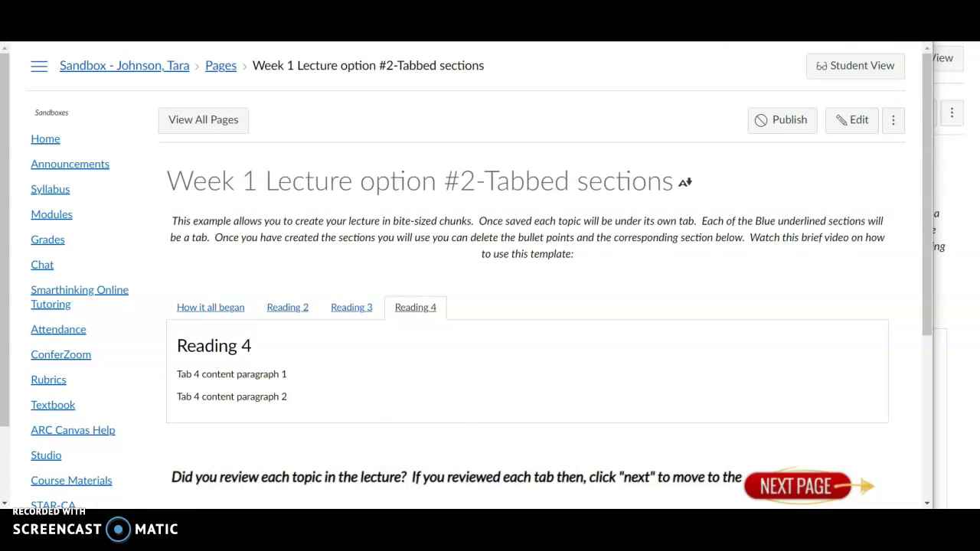